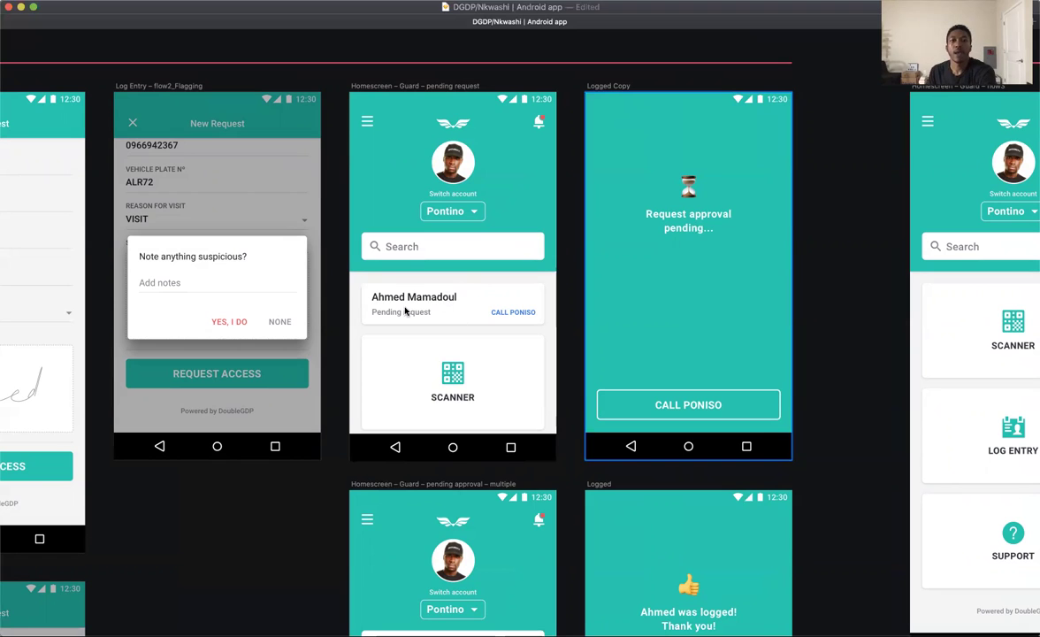
Examine the guard homescreen designs for a single pending request and for multiple pending approvals.
scroll(458, 302, "down", 2)
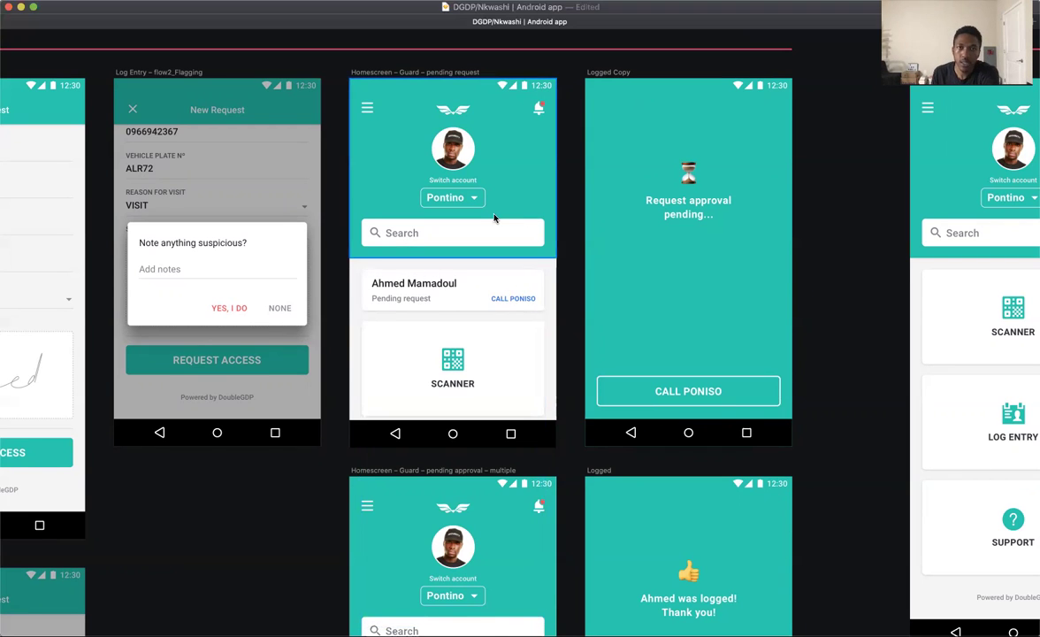
scroll(494, 218, "down", 1)
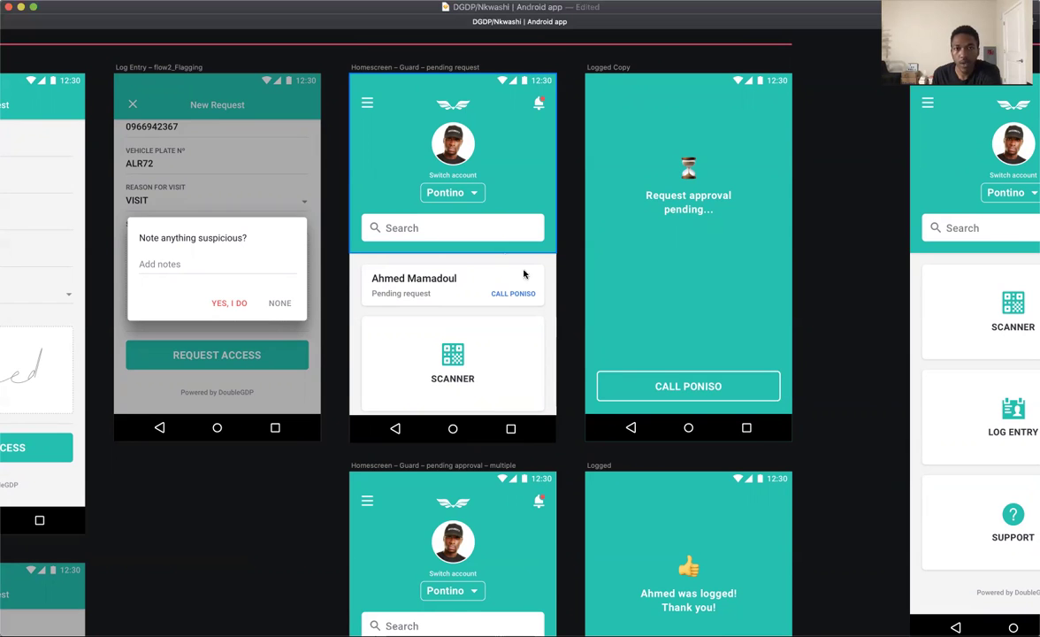
scroll(568, 286, "down", 3)
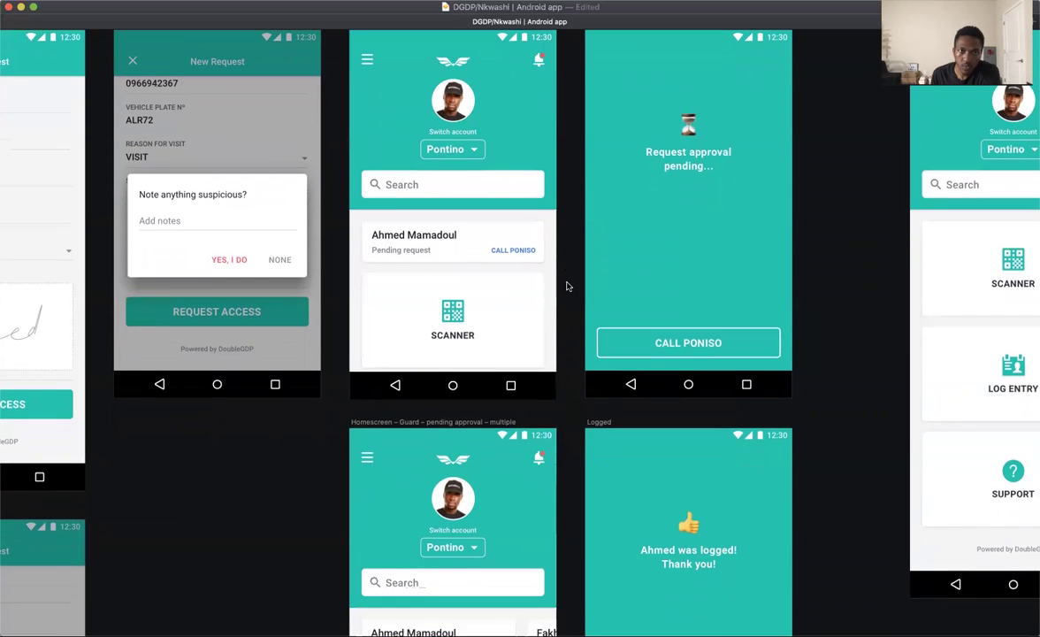
scroll(568, 286, "down", 10)
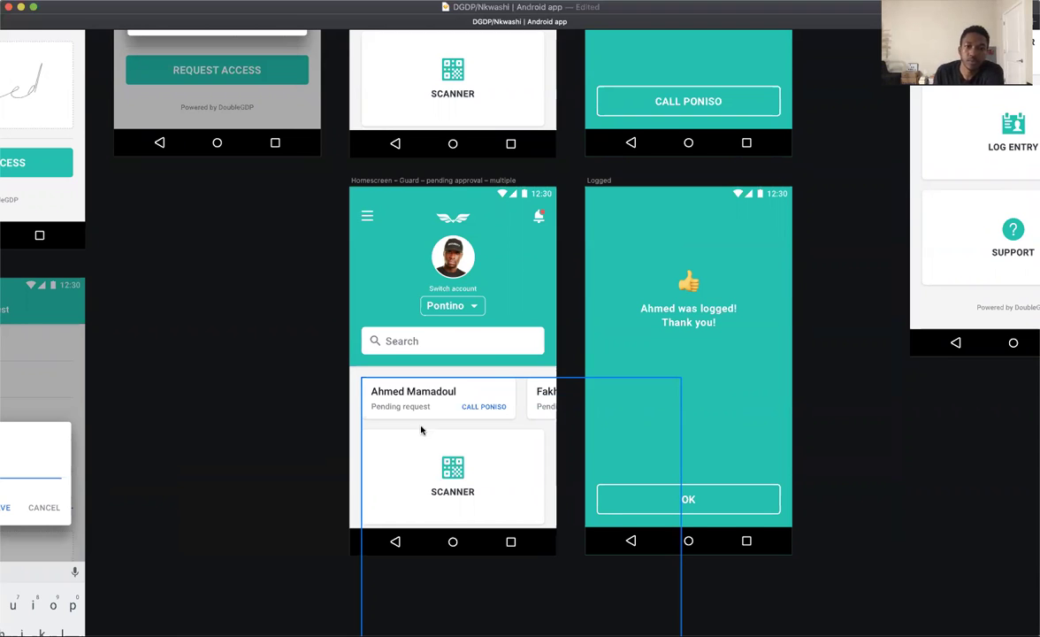
left_click(235, 369)
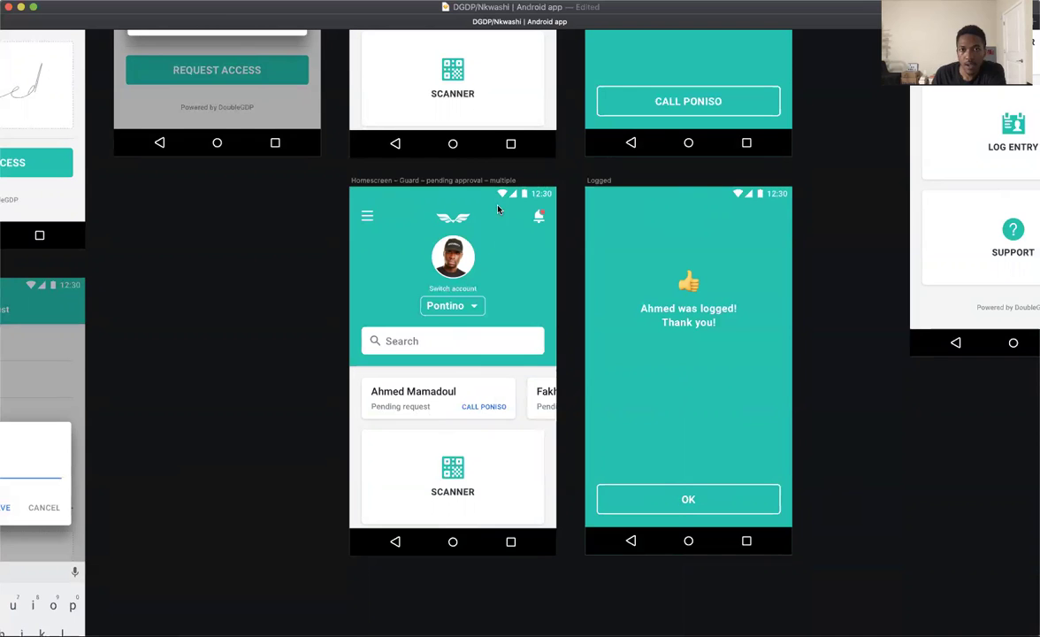
Compare the request approval pending screen with the Logged confirmation screen and the neighbouring guard homescreens.
scroll(529, 224, "right", 1)
scroll(529, 224, "right", 2)
scroll(524, 228, "up", 5)
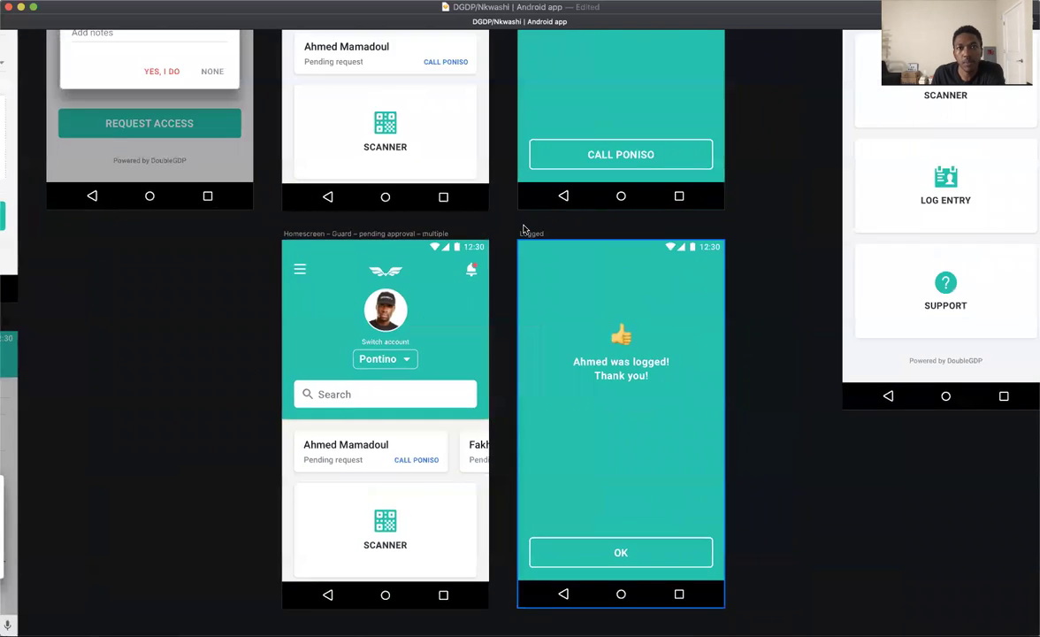
scroll(522, 228, "up", 3)
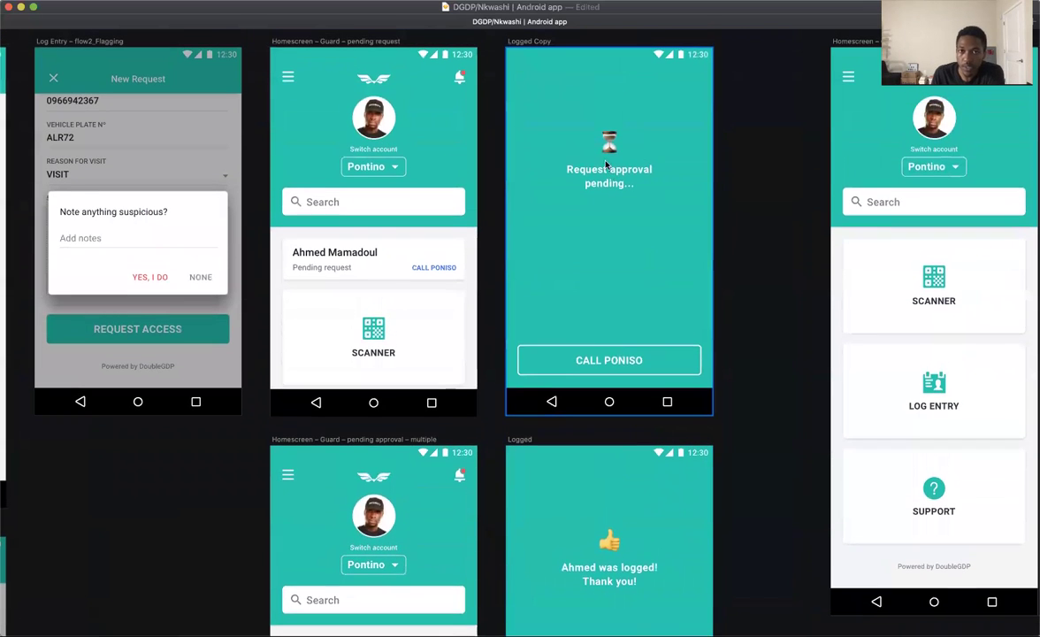
scroll(616, 183, "up", 3)
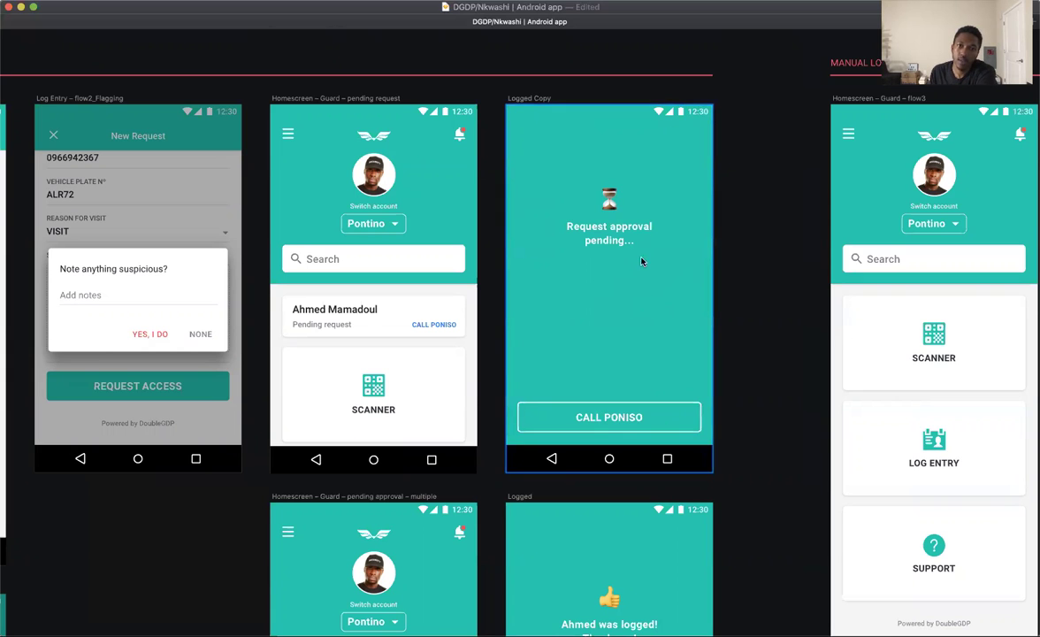
scroll(622, 294, "down", 2)
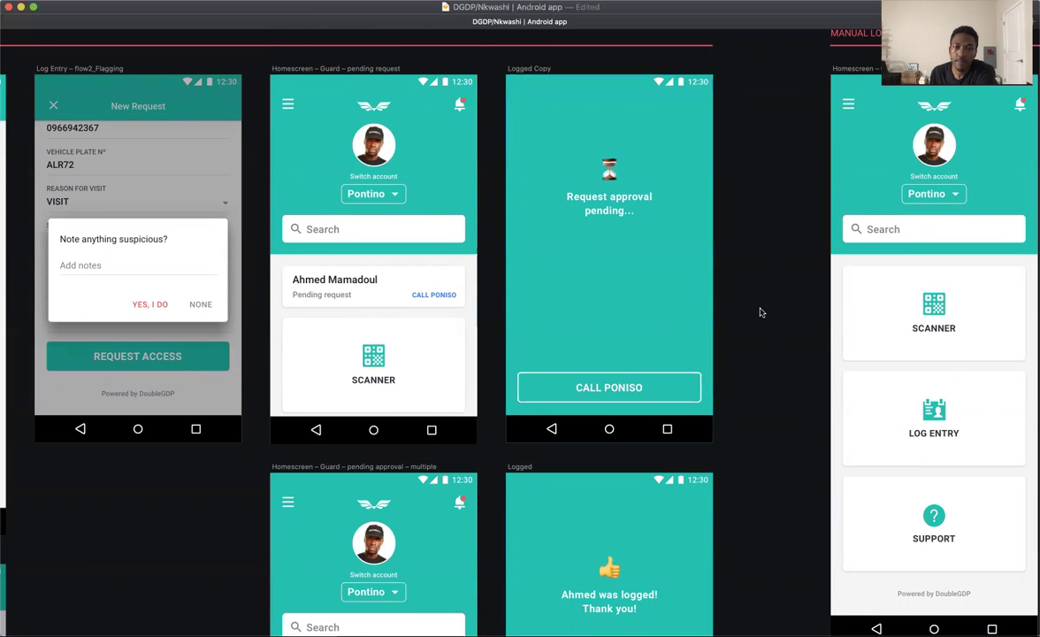
scroll(758, 310, "down", 10)
scroll(758, 312, "down", 2)
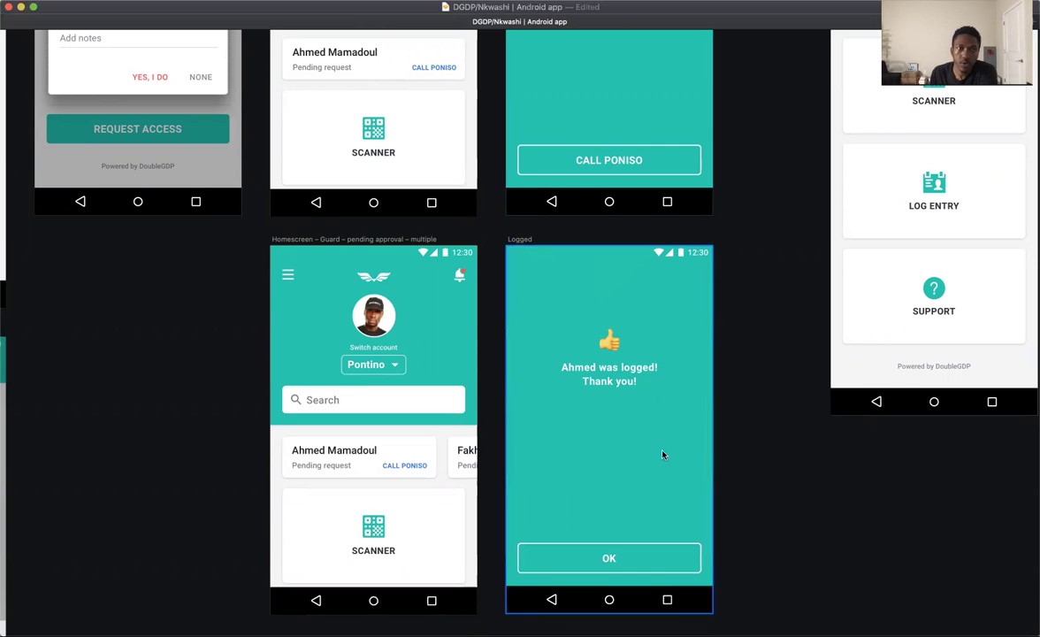
scroll(750, 417, "up", 5)
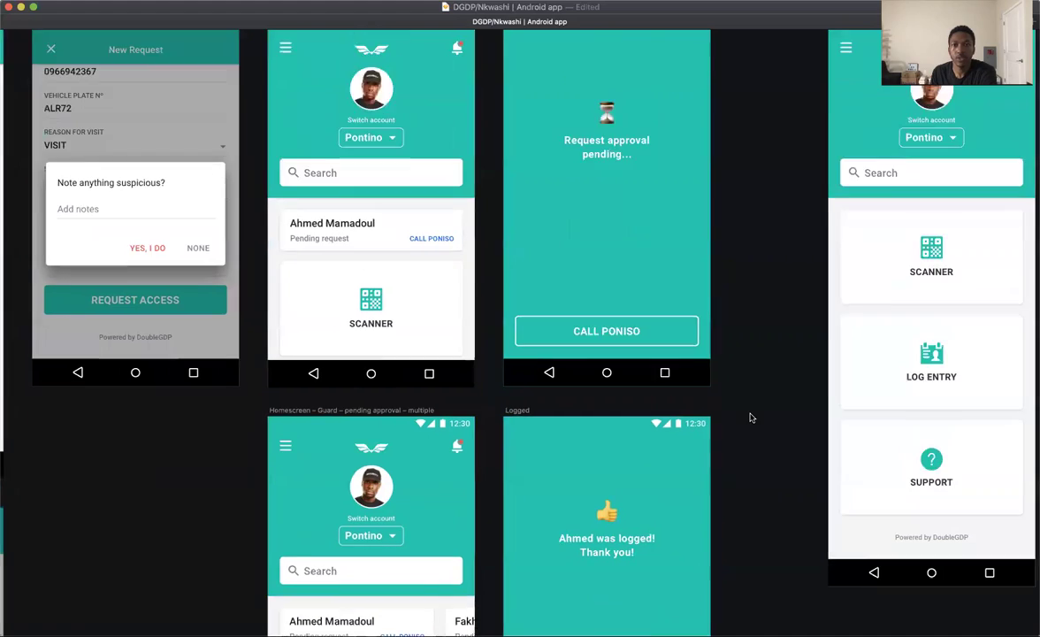
Review the Manual Log Flow 3 form screens for name, NRC or ID number, phone number, vehicle plate and business.
scroll(750, 418, "right", 5)
scroll(750, 417, "right", 5)
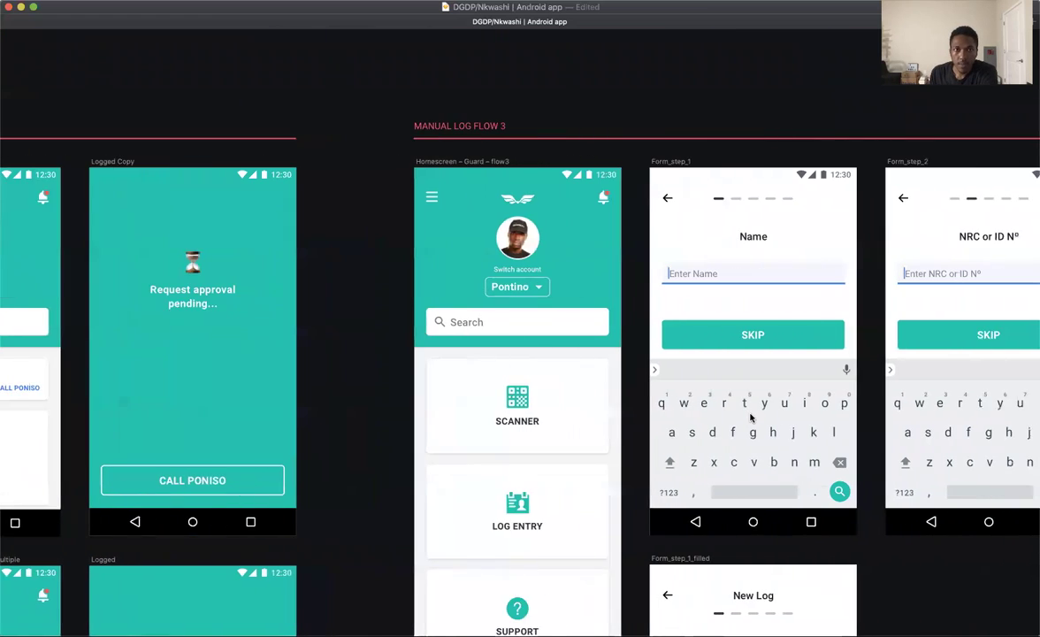
scroll(750, 418, "right", 4)
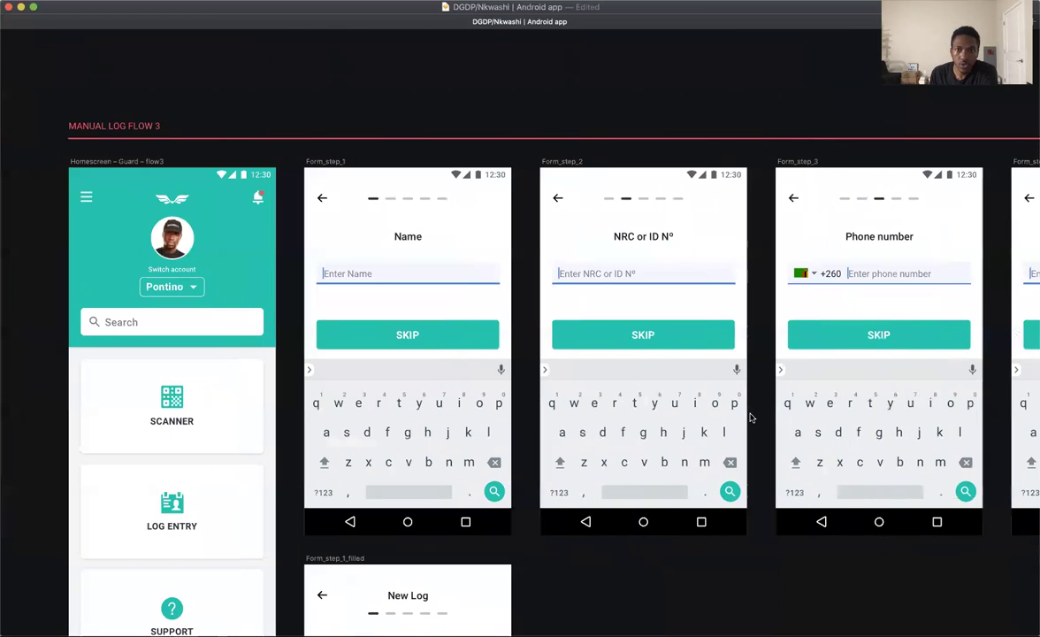
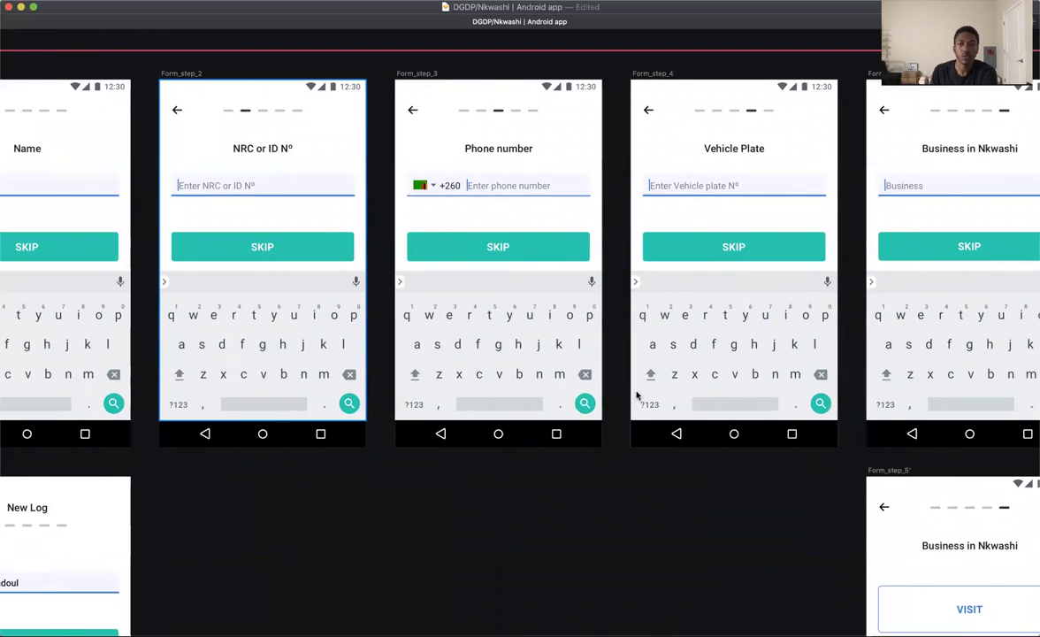
scroll(637, 395, "right", 2)
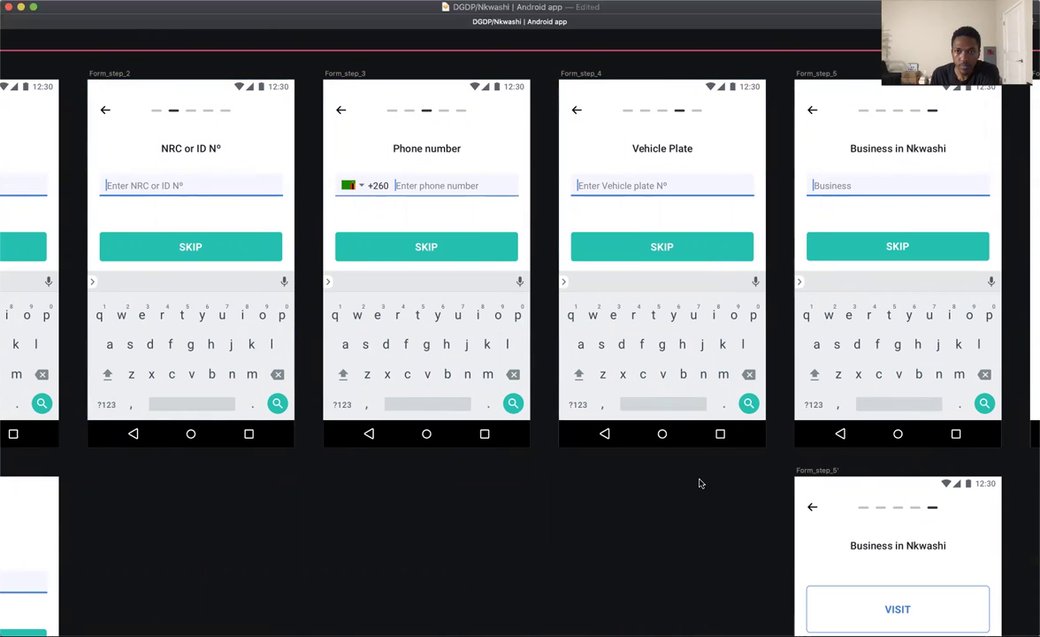
scroll(699, 483, "up", 1)
scroll(699, 483, "right", 7)
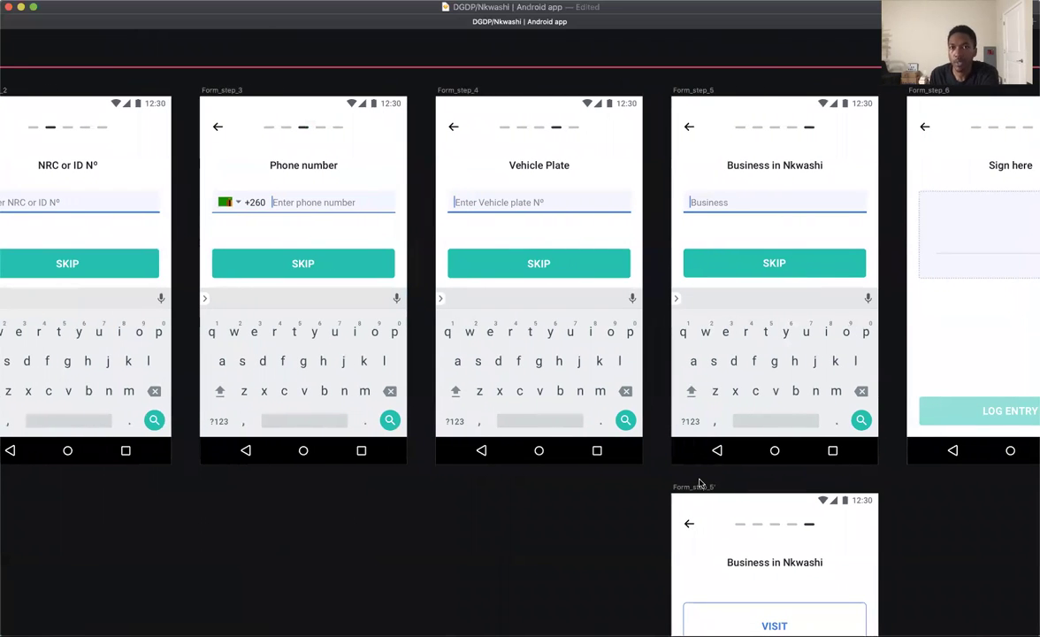
scroll(699, 483, "right", 9)
scroll(688, 481, "left", 20)
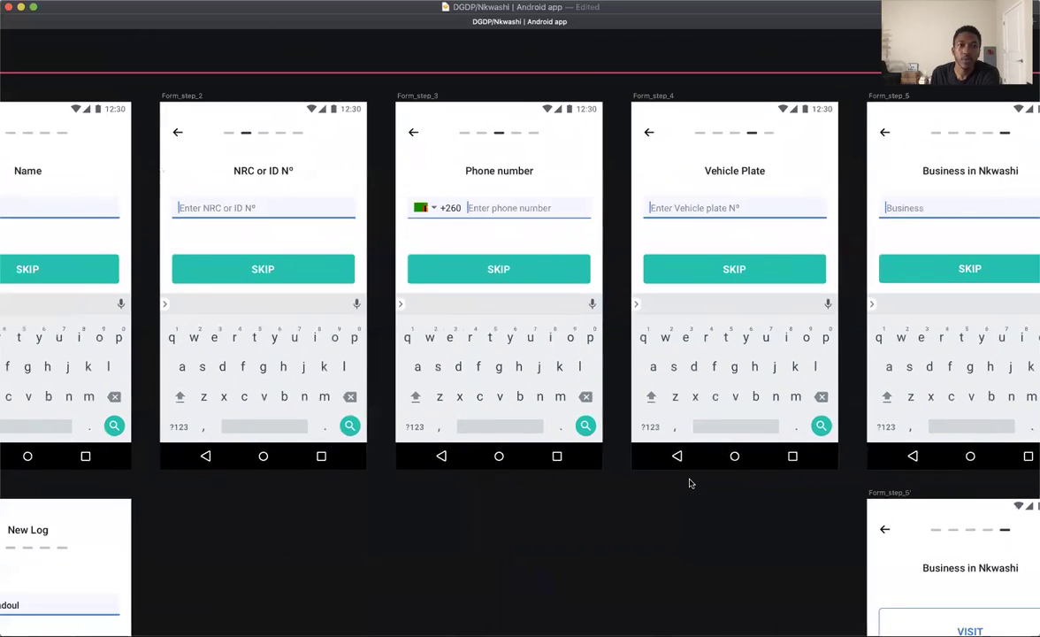
scroll(691, 483, "left", 10)
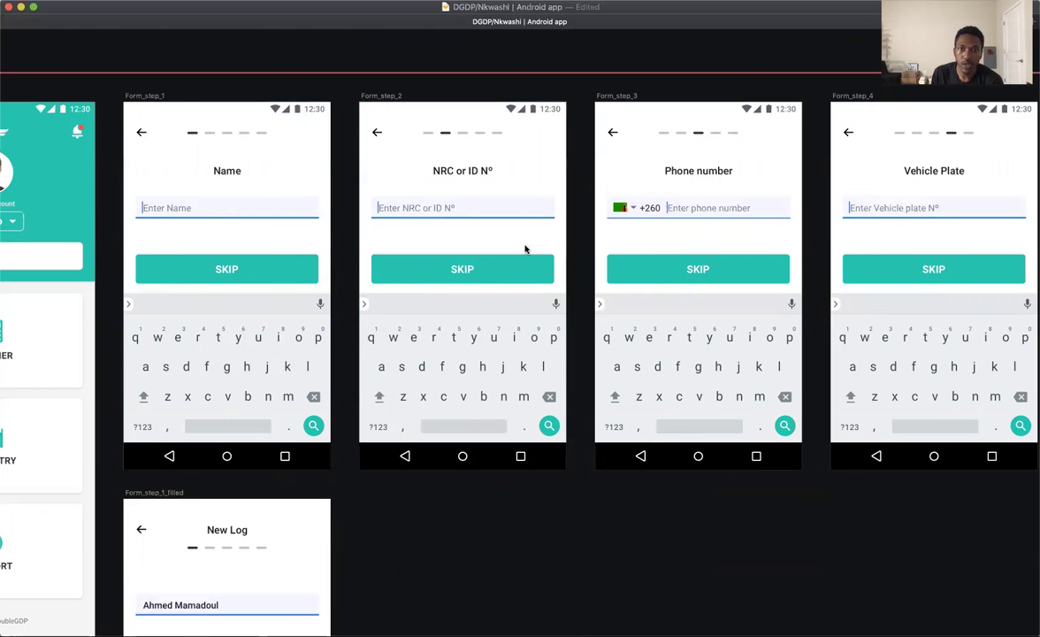
Walk through the manual log form from the ID step to the signature screens and the suspicious-activity note dialog.
scroll(524, 249, "right", 5)
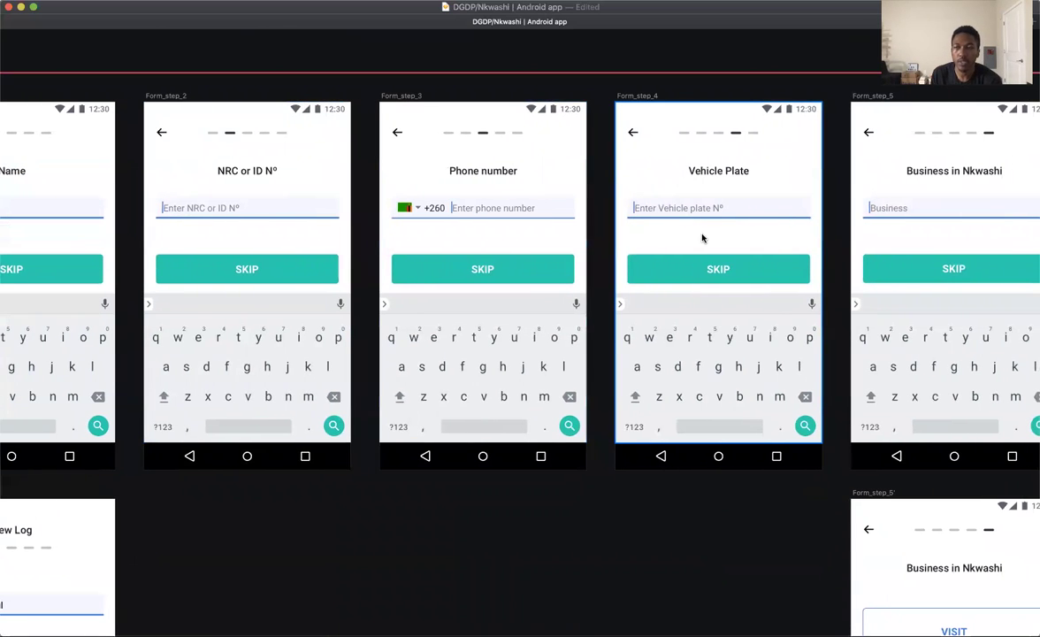
scroll(703, 236, "right", 5)
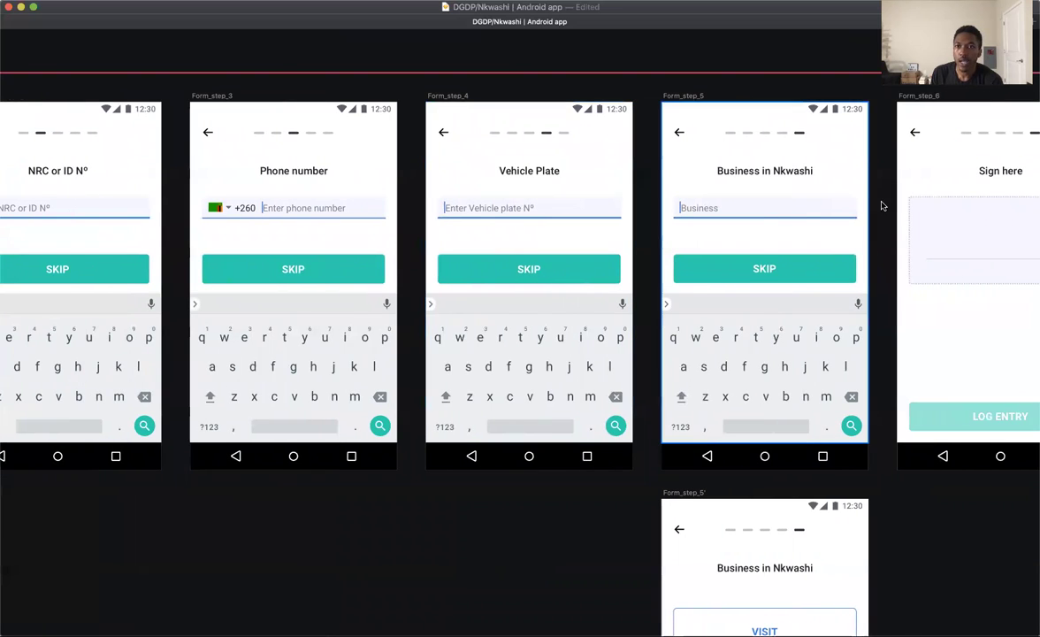
scroll(759, 241, "right", 8)
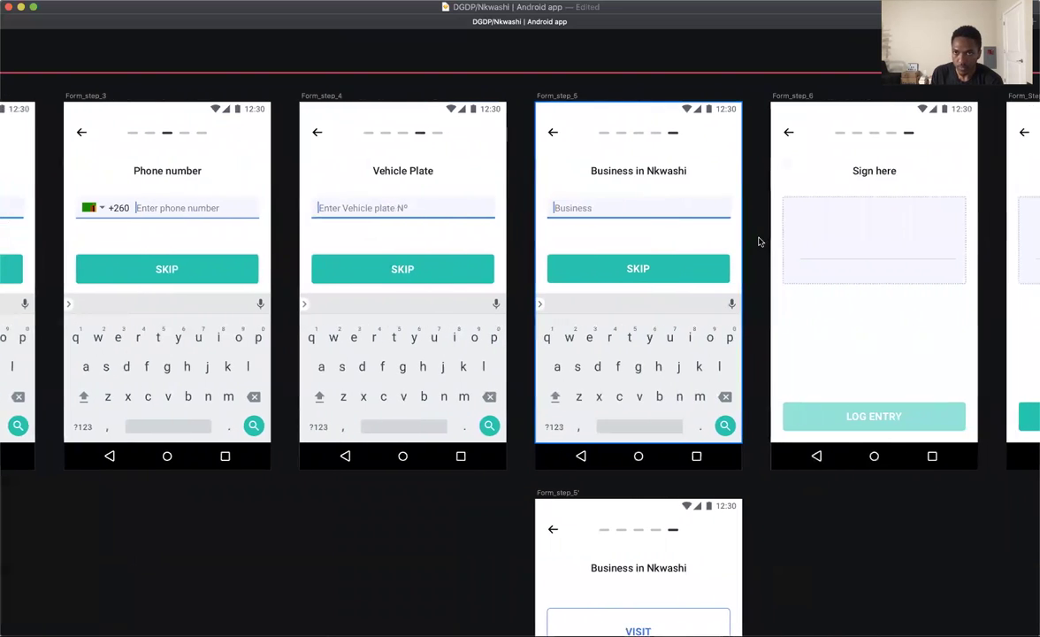
scroll(752, 244, "right", 5)
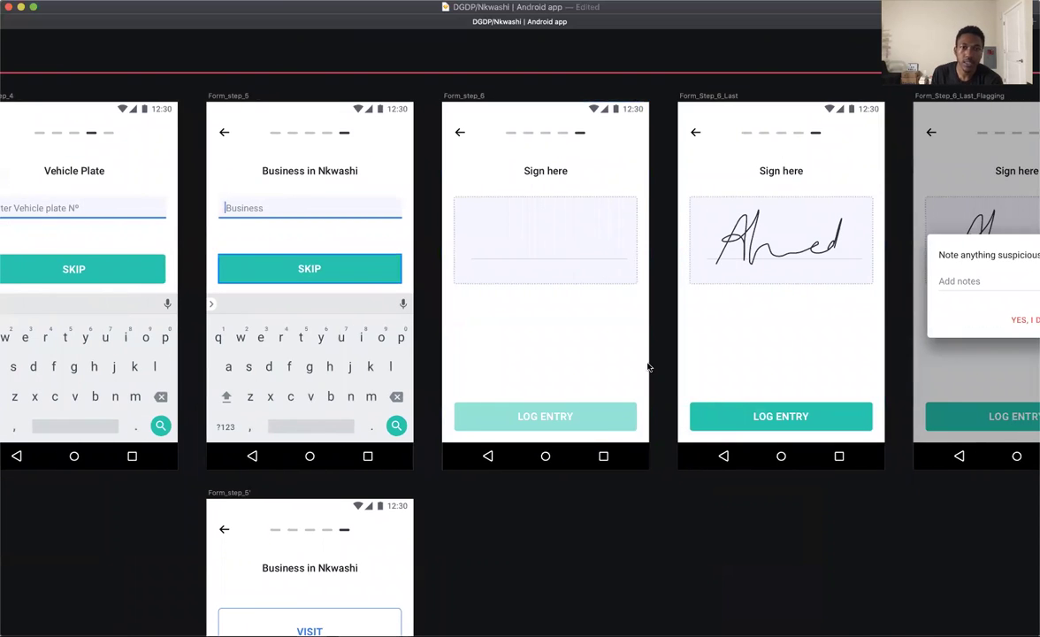
left_click(506, 423)
left_click(735, 343)
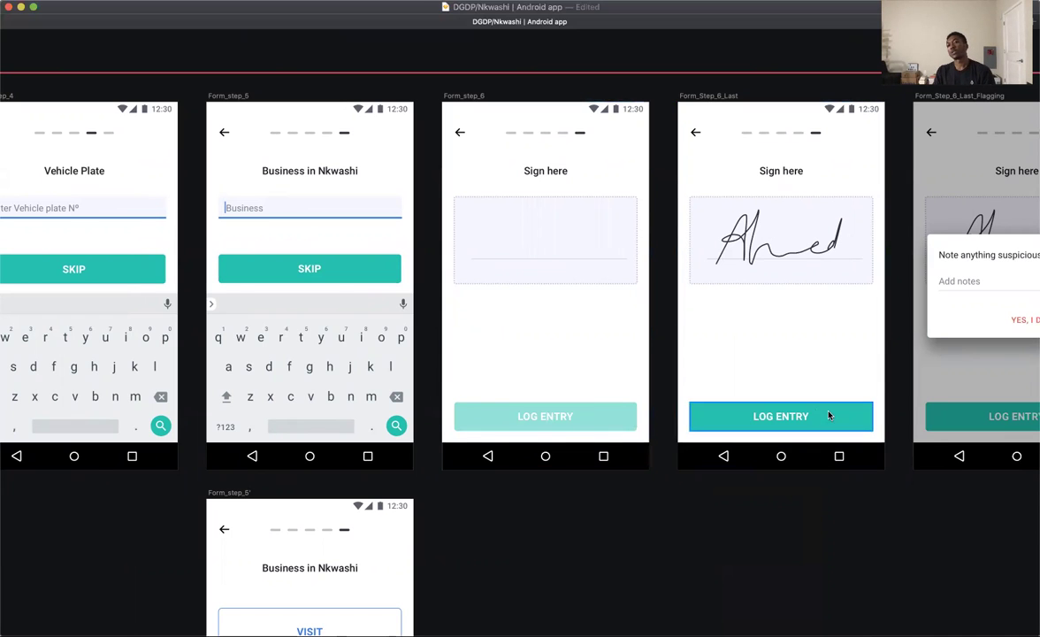
scroll(827, 417, "right", 3)
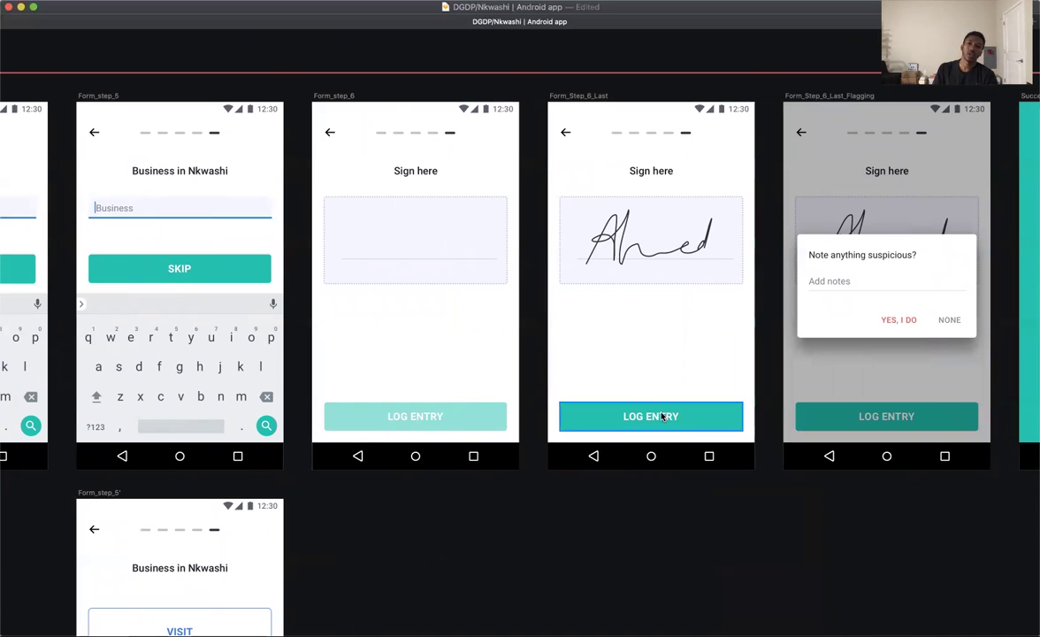
scroll(655, 416, "left", 3)
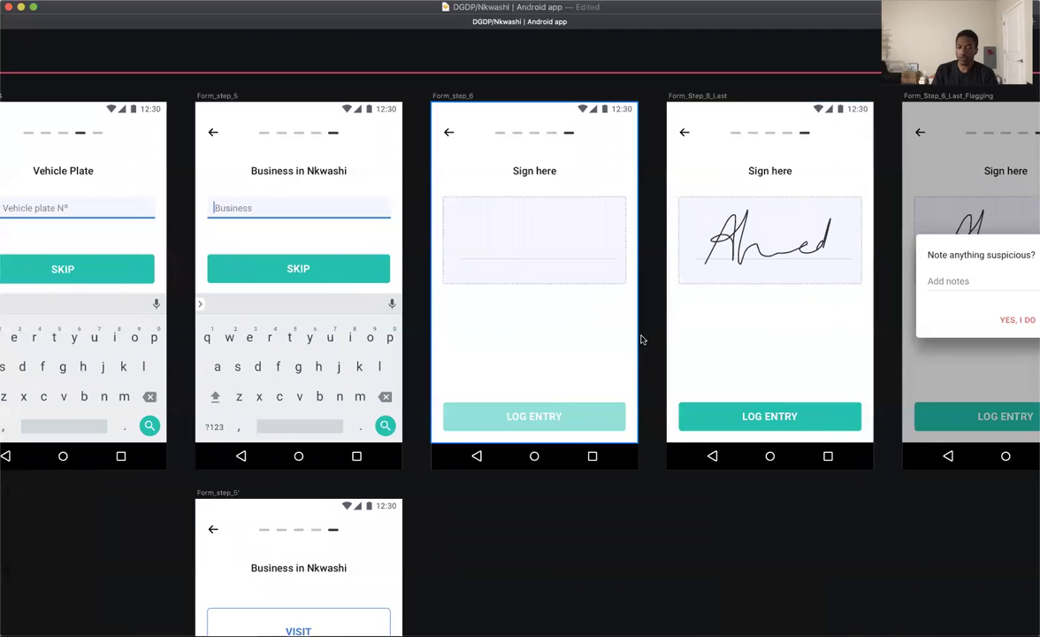
scroll(642, 340, "right", 3)
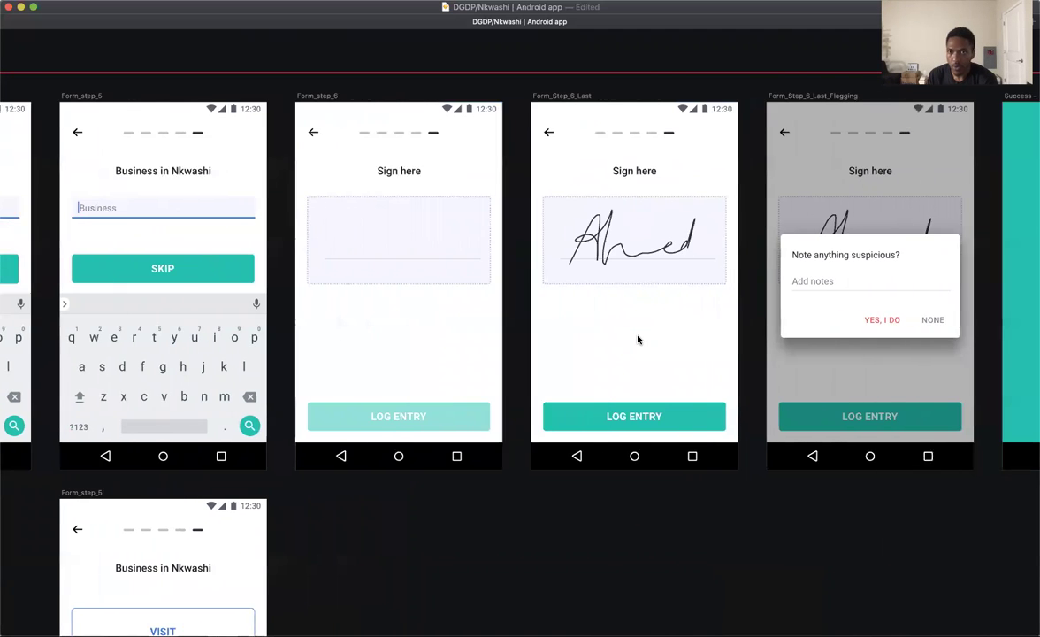
scroll(637, 340, "right", 3)
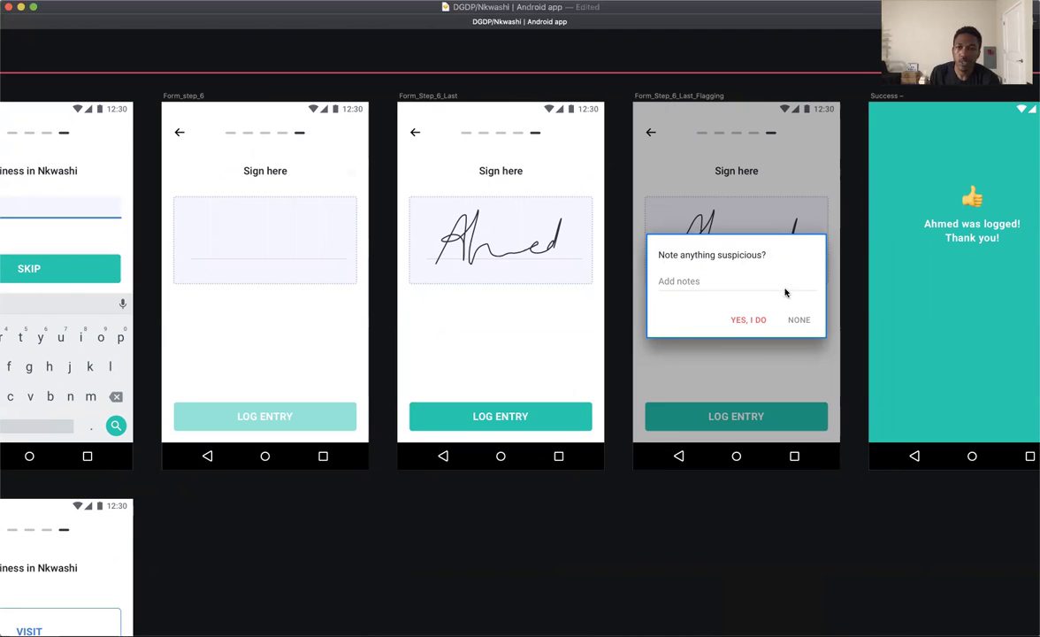
Compare the Business in Nkwashi text-entry step with its alternative offering visit, work, viewing, delivery and other choices.
scroll(642, 511, "down", 8)
scroll(643, 511, "left", 6)
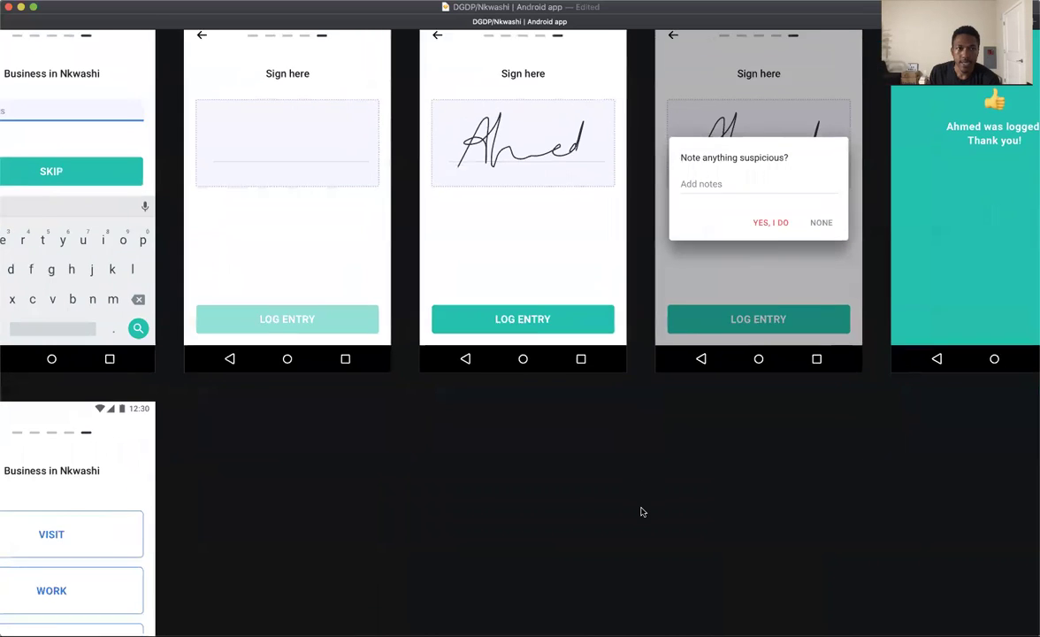
scroll(475, 271, "up", 6)
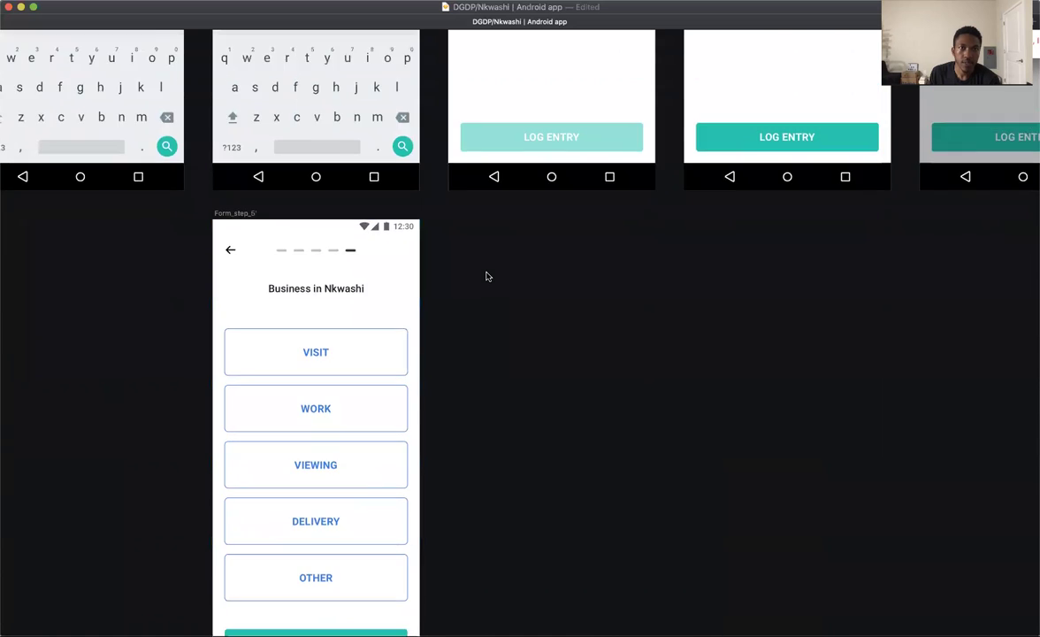
scroll(467, 336, "up", 2)
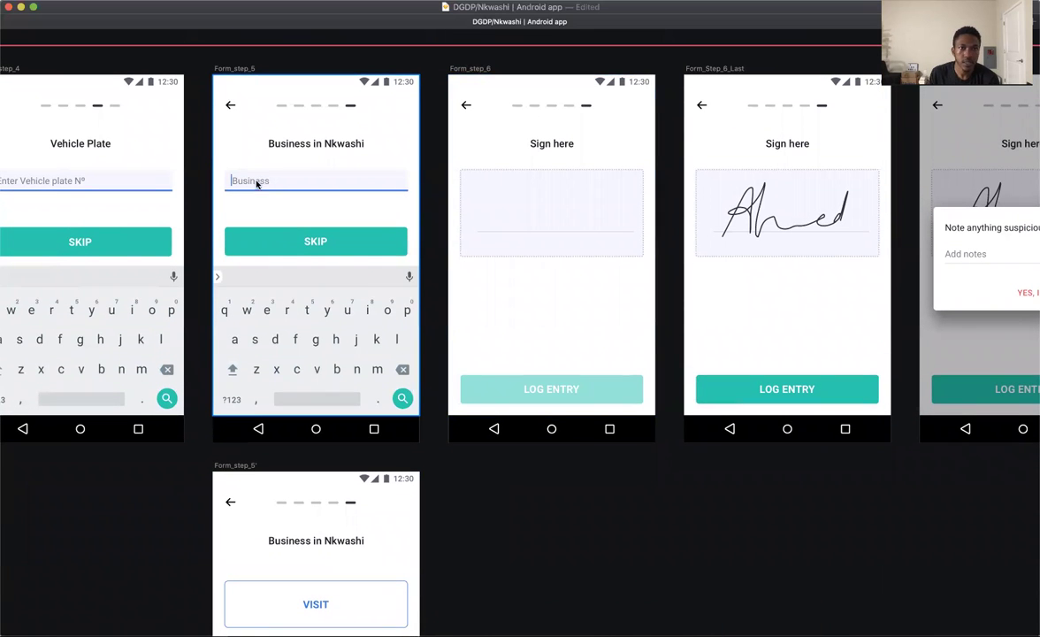
scroll(338, 207, "down", 6)
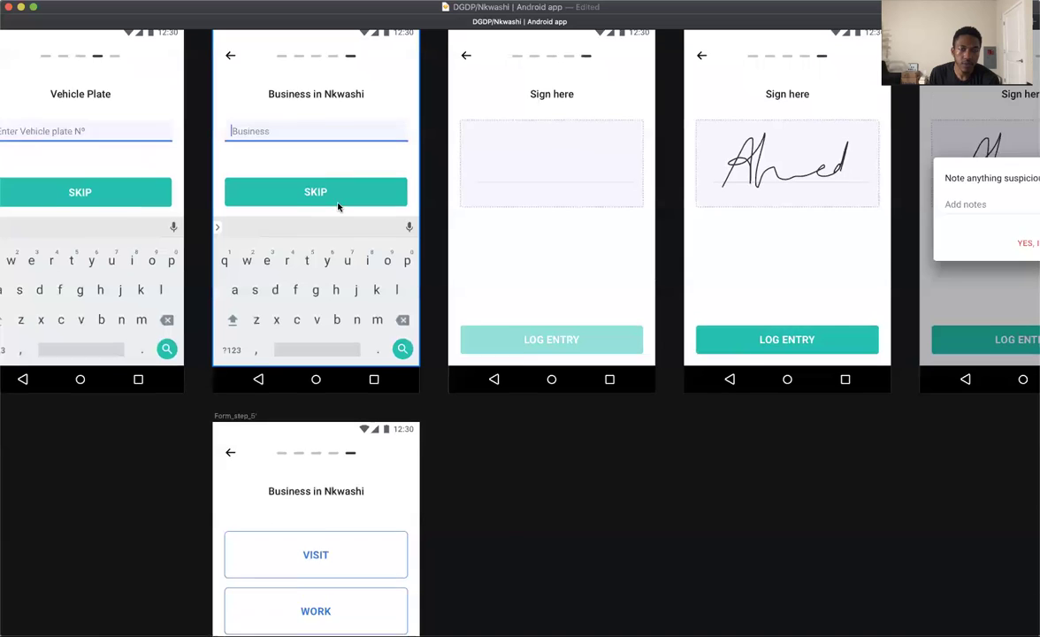
scroll(350, 223, "down", 2)
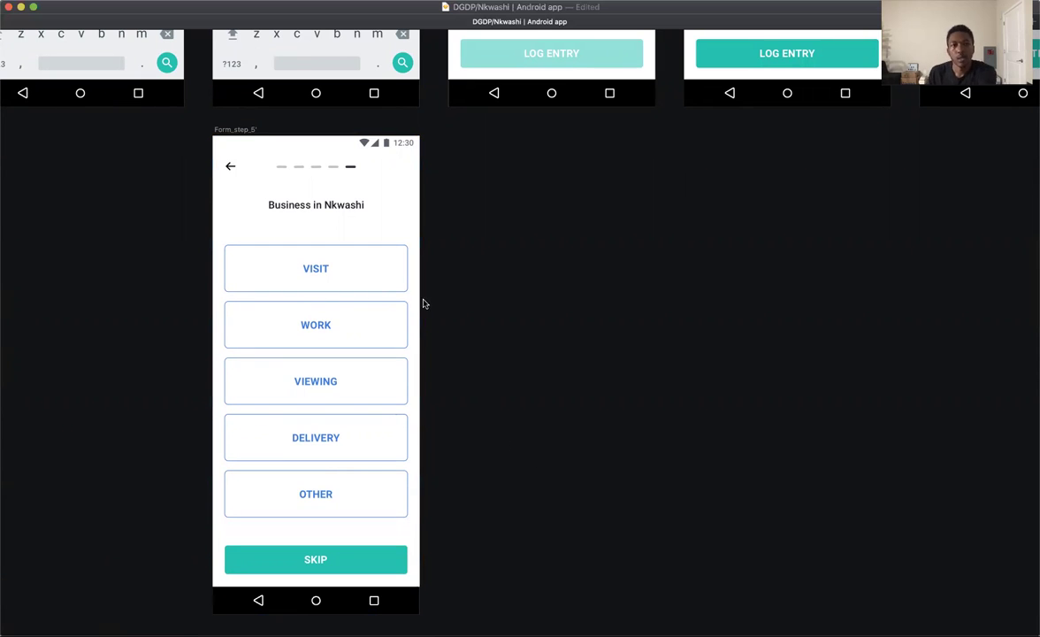
scroll(669, 406, "up", 5)
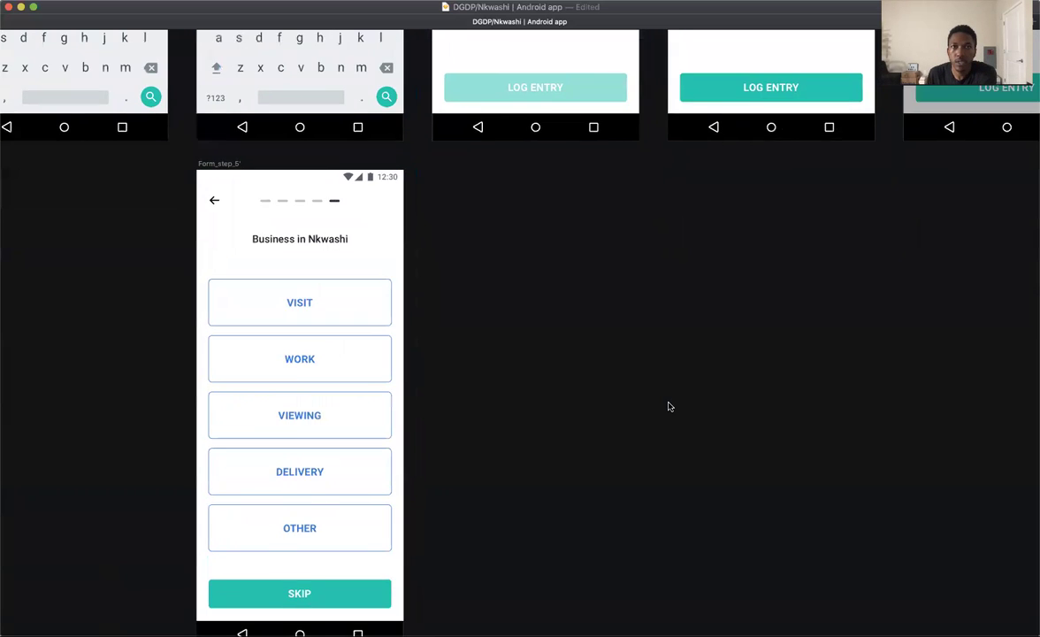
Show an overview of the manual log flow from the phone number step through to the Success screen.
scroll(669, 406, "up", 5)
scroll(668, 406, "right", 5)
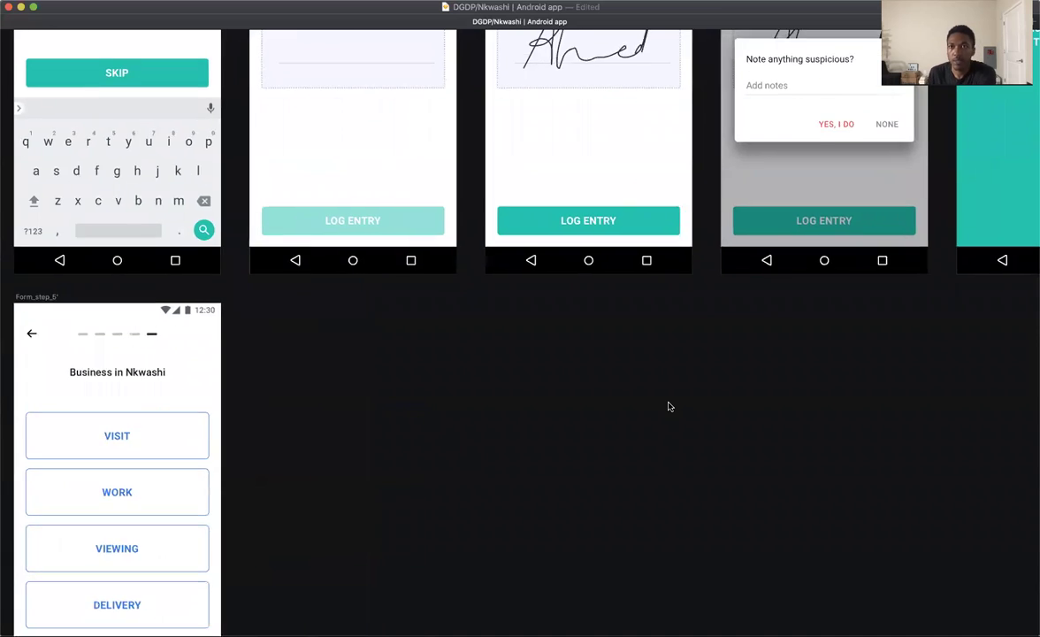
key("super+minus")
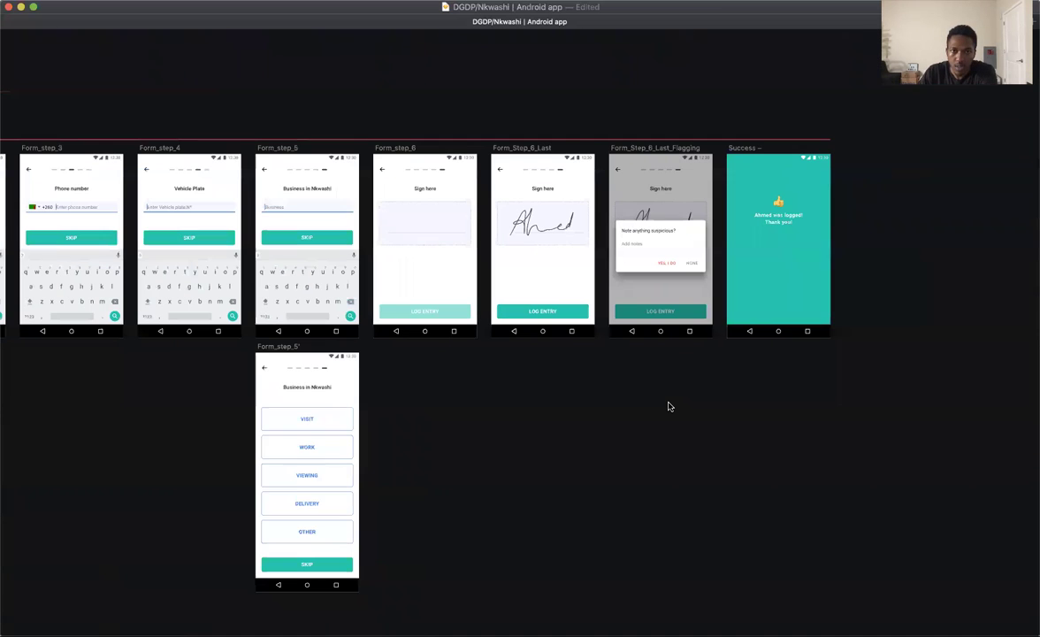
Examine the New Request form's reason-for-request dropdown and the Other business dialog in the Log Entry flow 2 screens.
scroll(669, 406, "left", 15)
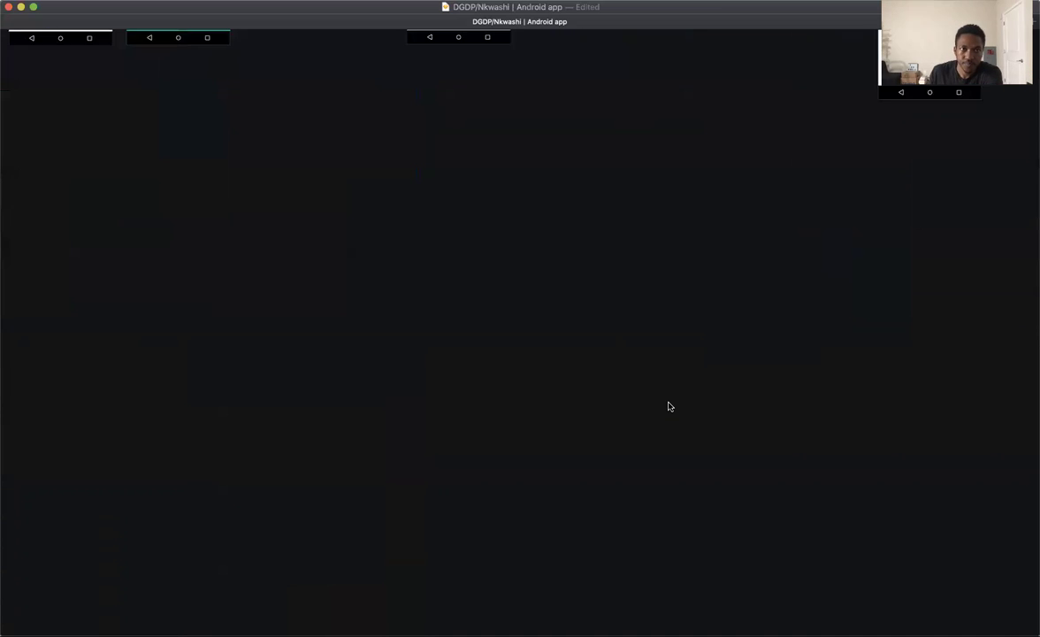
scroll(669, 406, "left", 10)
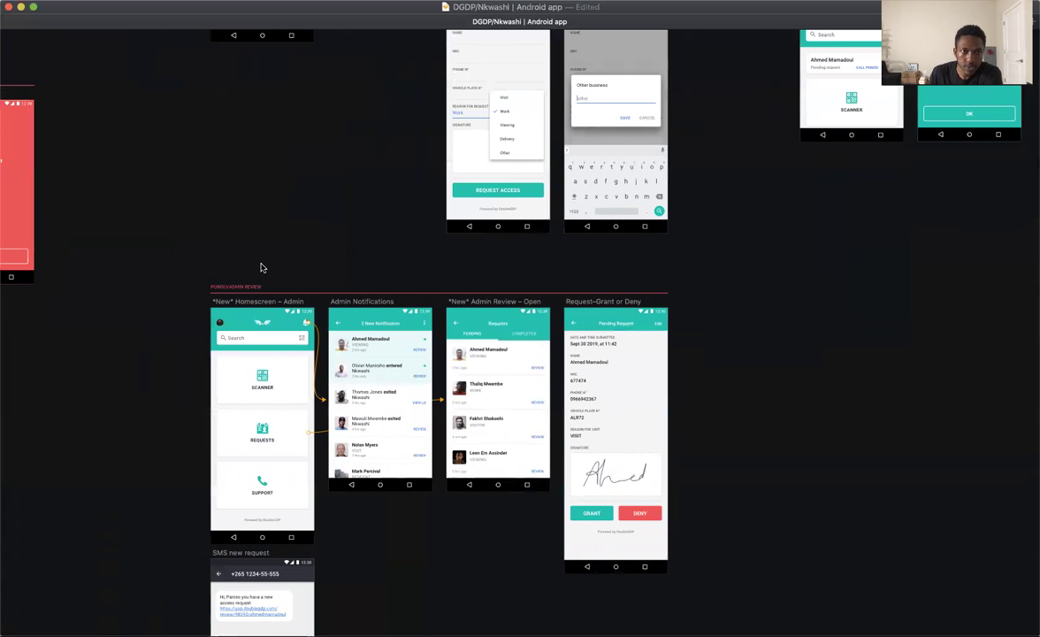
scroll(248, 289, "left", 10)
scroll(248, 289, "up", 6)
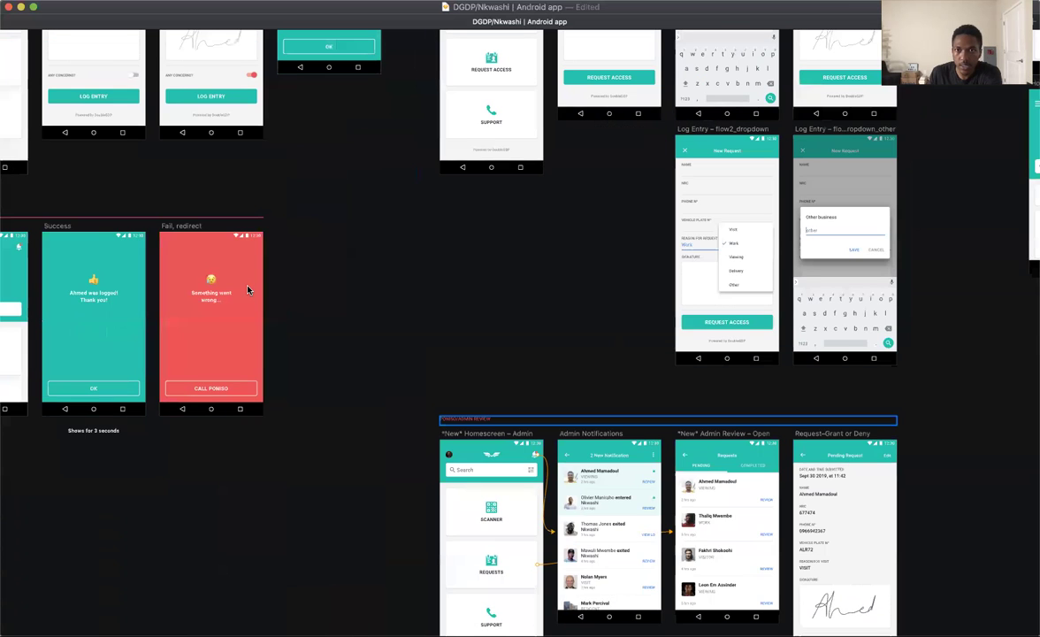
scroll(247, 289, "right", 7)
scroll(248, 289, "up", 3)
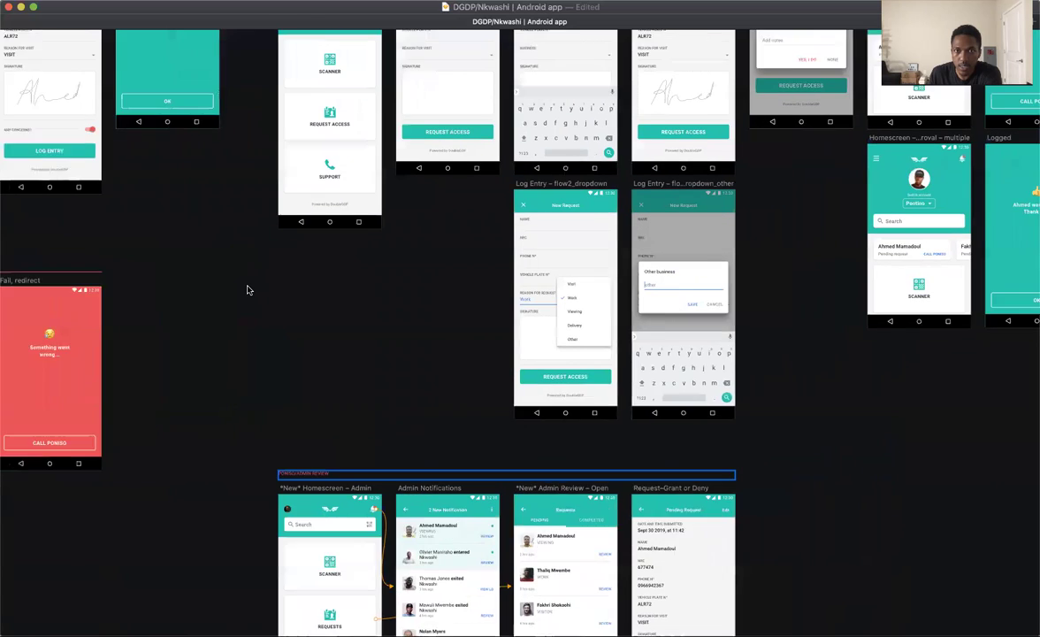
scroll(247, 289, "right", 3)
scroll(247, 289, "up", 2)
left_click(512, 215)
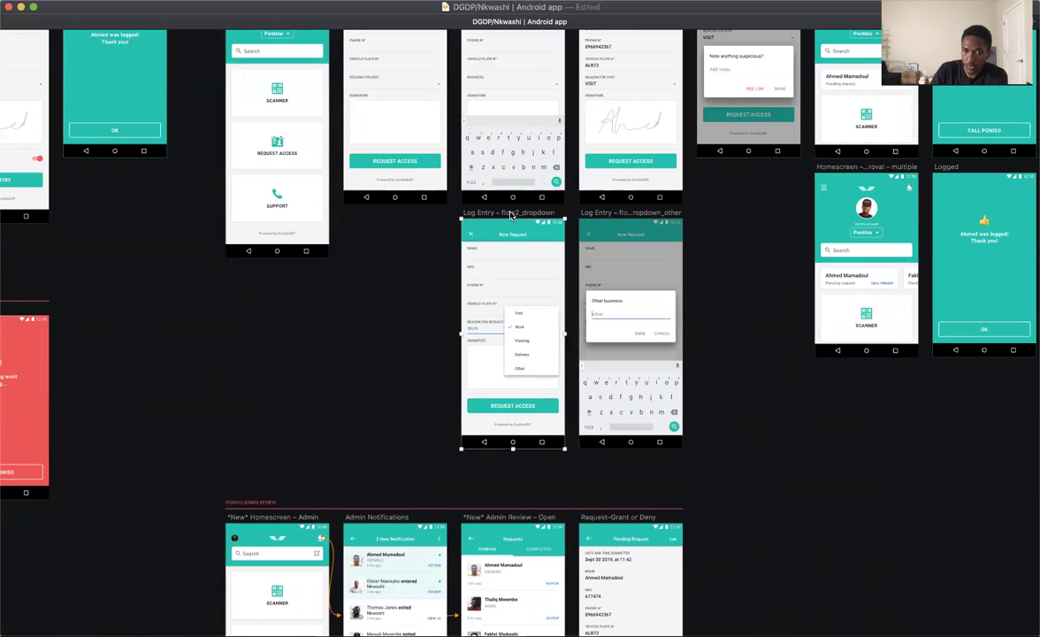
key("super+2")
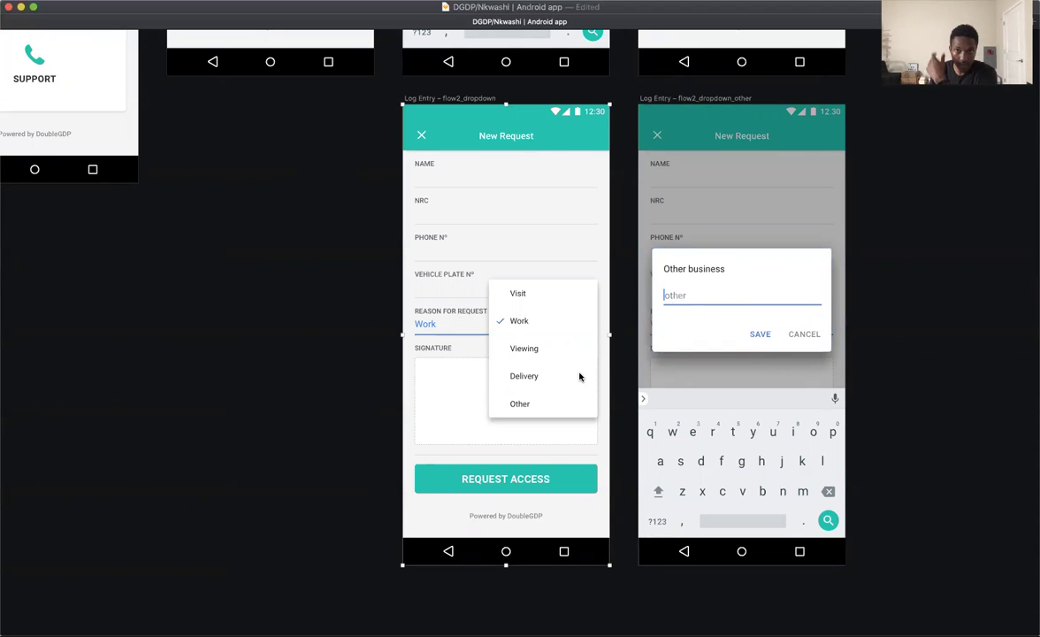
Review the Poniso/Admin Review flow from the admin home screen to the Admin Notifications screen.
scroll(592, 192, "down", 10)
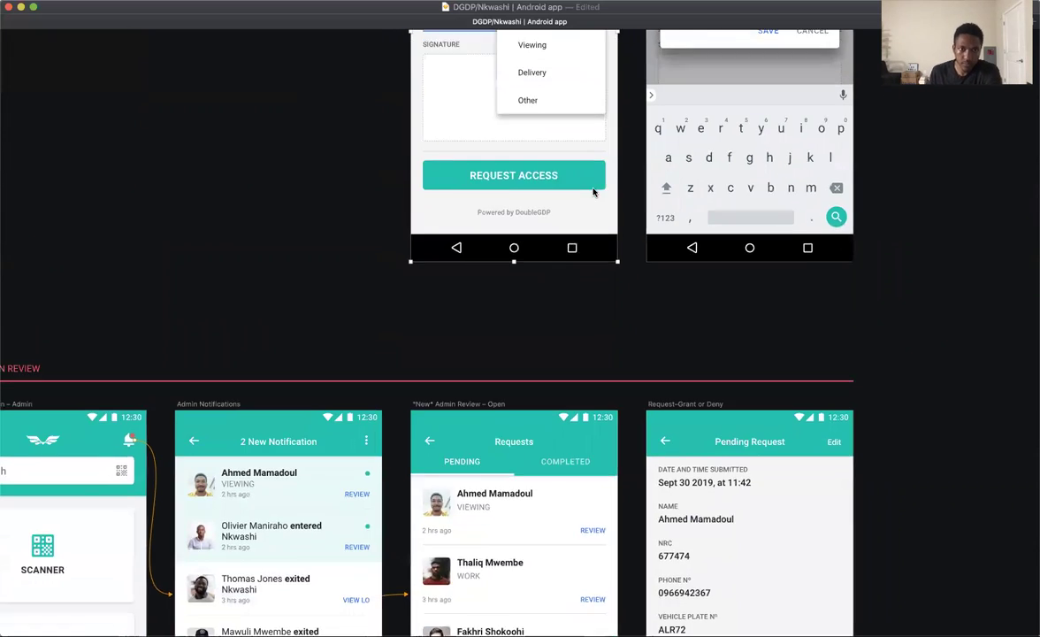
scroll(175, 186, "down", 3)
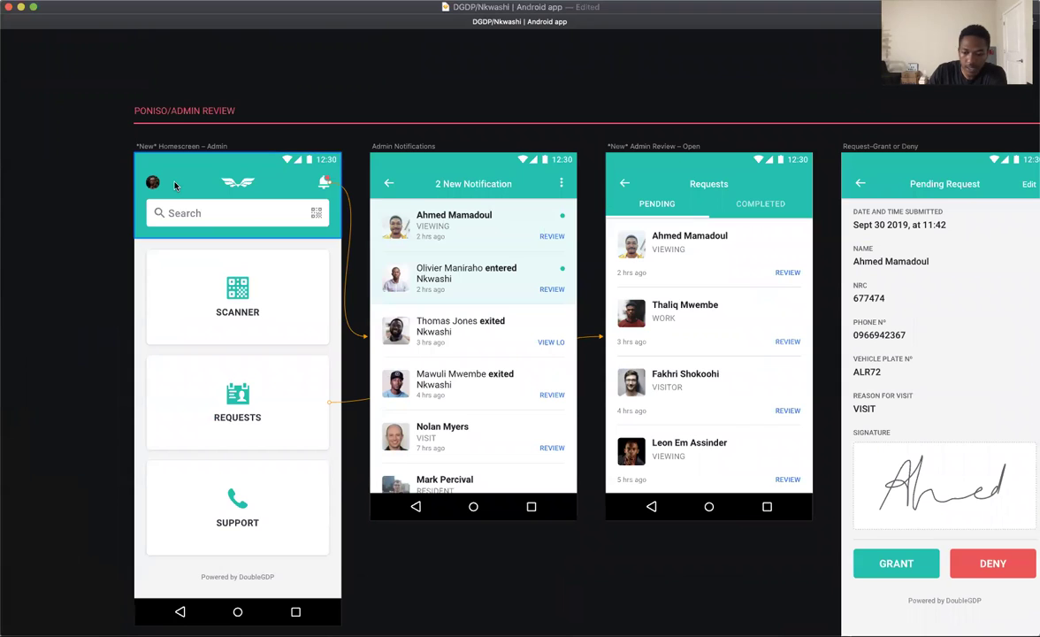
key("super+minus")
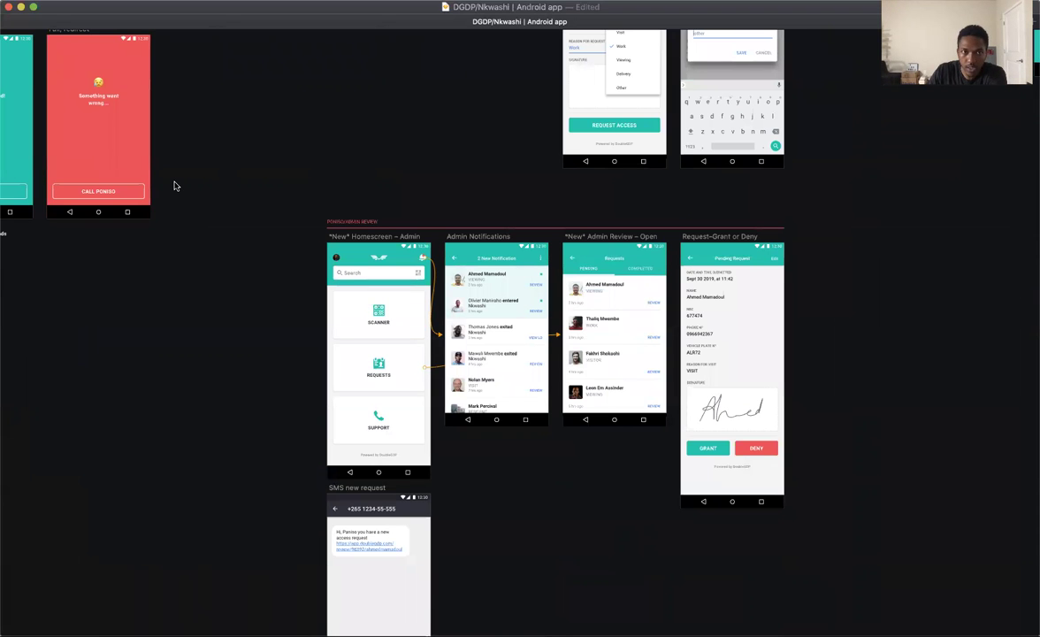
key("super+plus")
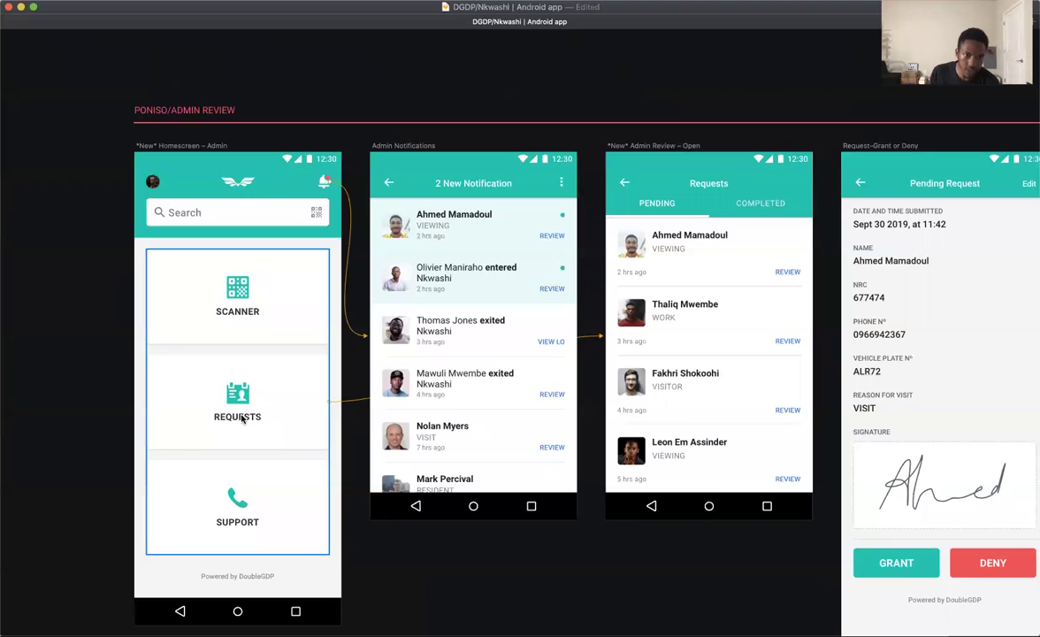
left_click(430, 229)
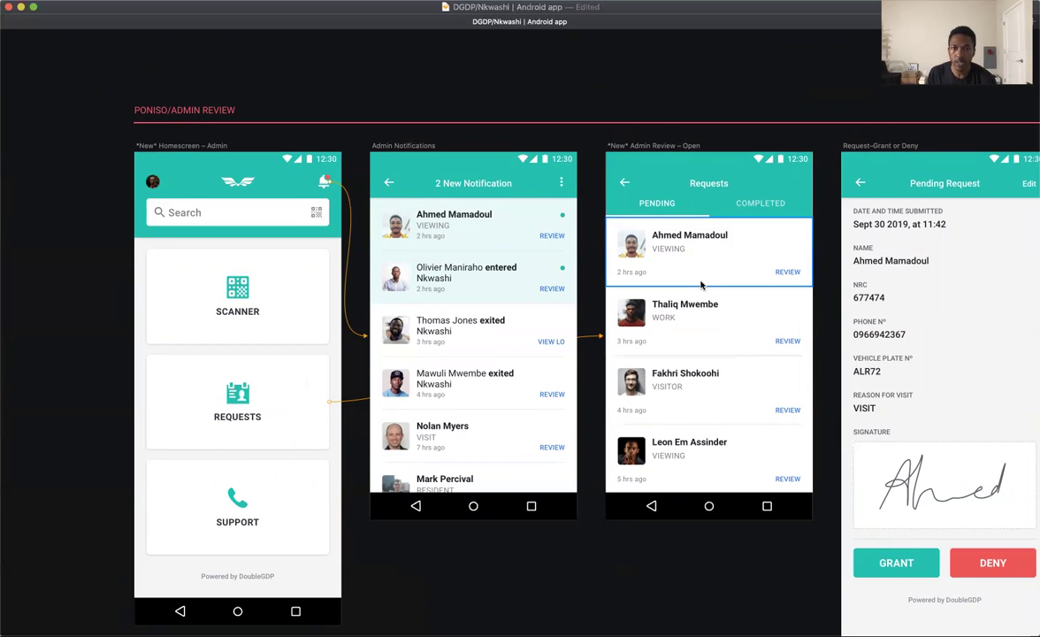
Review the Pending Request detail screen with its submitted fields, signature, and Grant and Deny options.
scroll(701, 285, "up", 2)
scroll(702, 285, "right", 2)
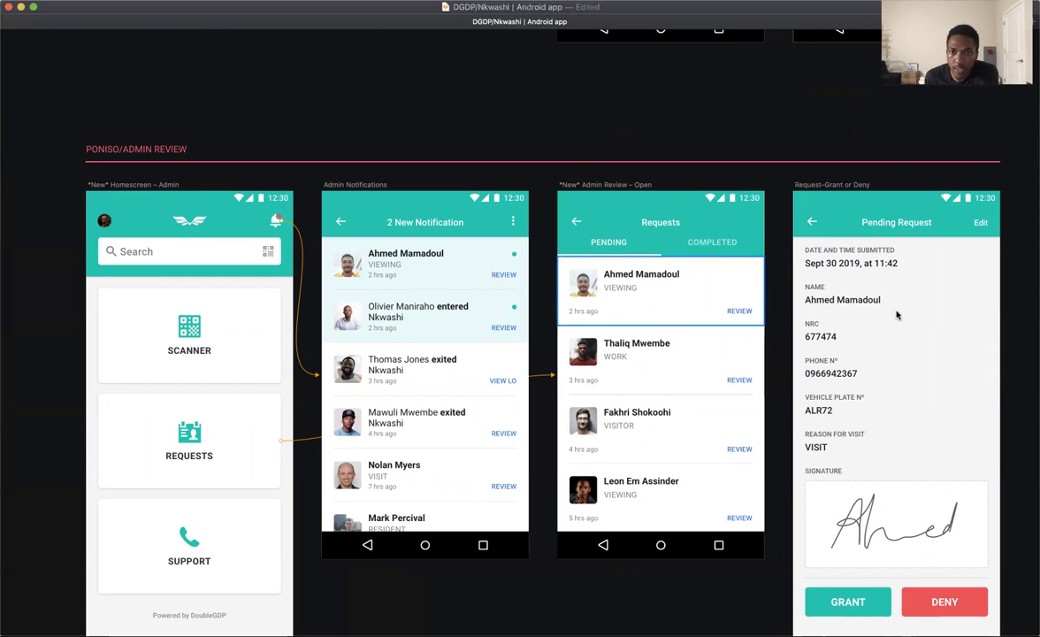
scroll(906, 463, "right", 5)
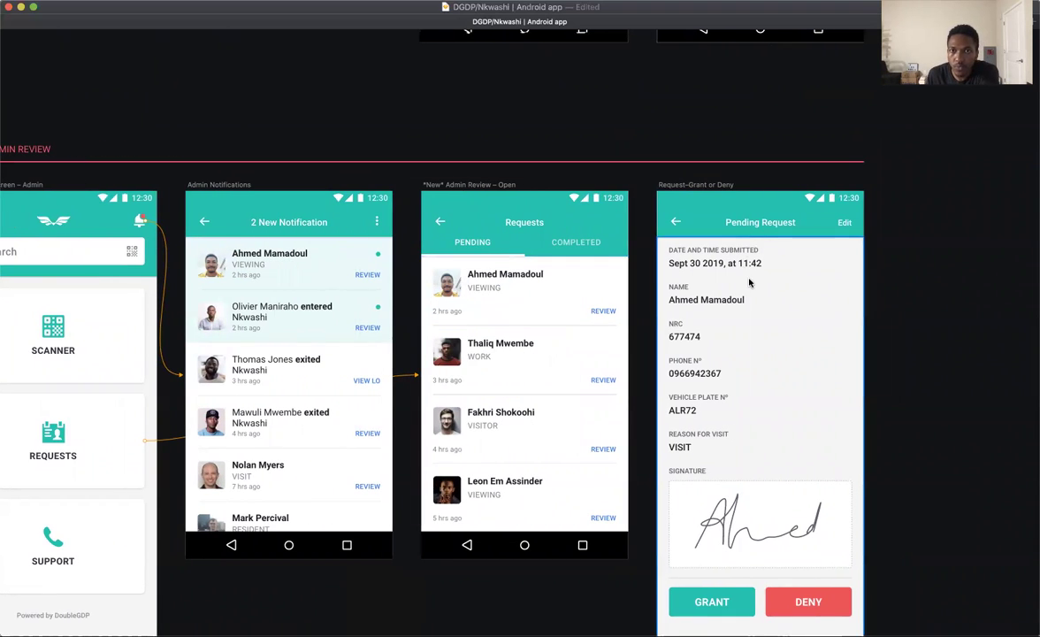
scroll(749, 282, "right", 5)
scroll(749, 282, "down", 5)
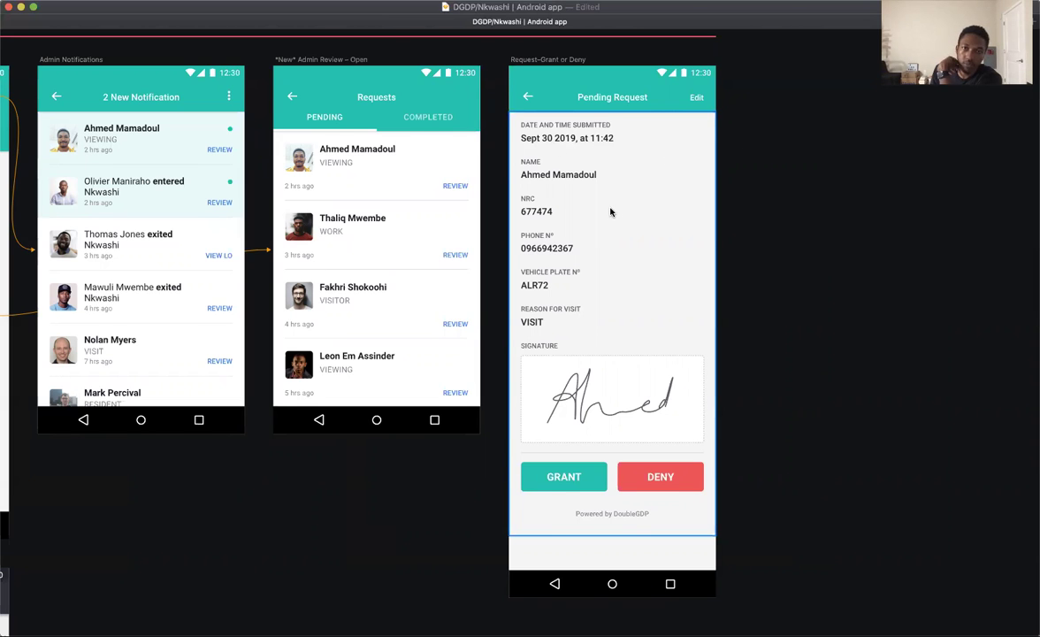
scroll(610, 211, "down", 1)
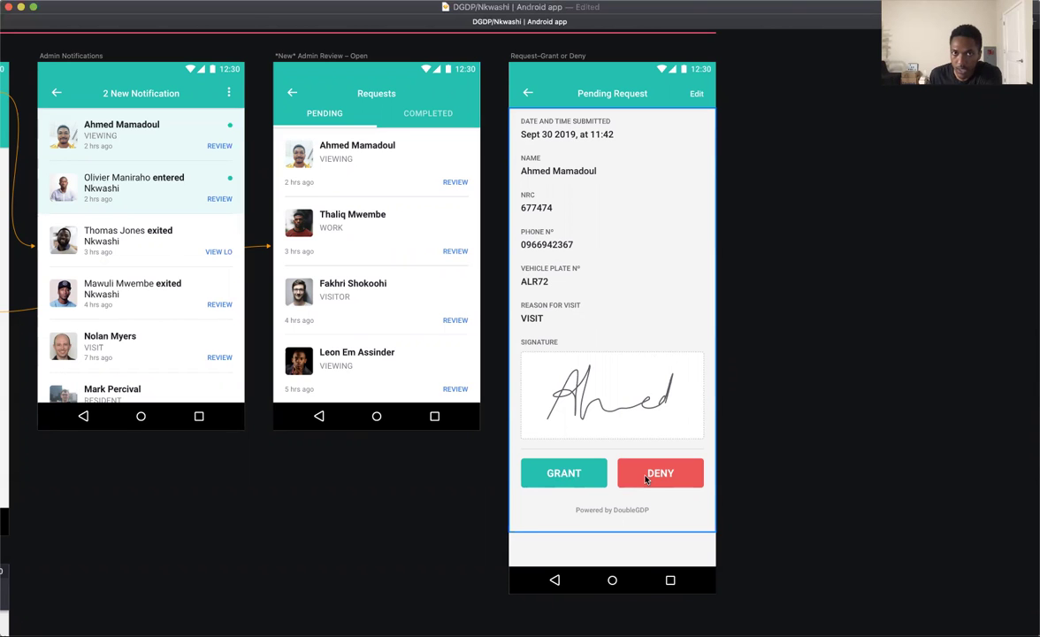
Examine the SMS new request screen with the access request message and its review link.
scroll(643, 386, "up", 3)
scroll(643, 386, "down", 5)
scroll(644, 387, "down", 5)
scroll(644, 387, "left", 8)
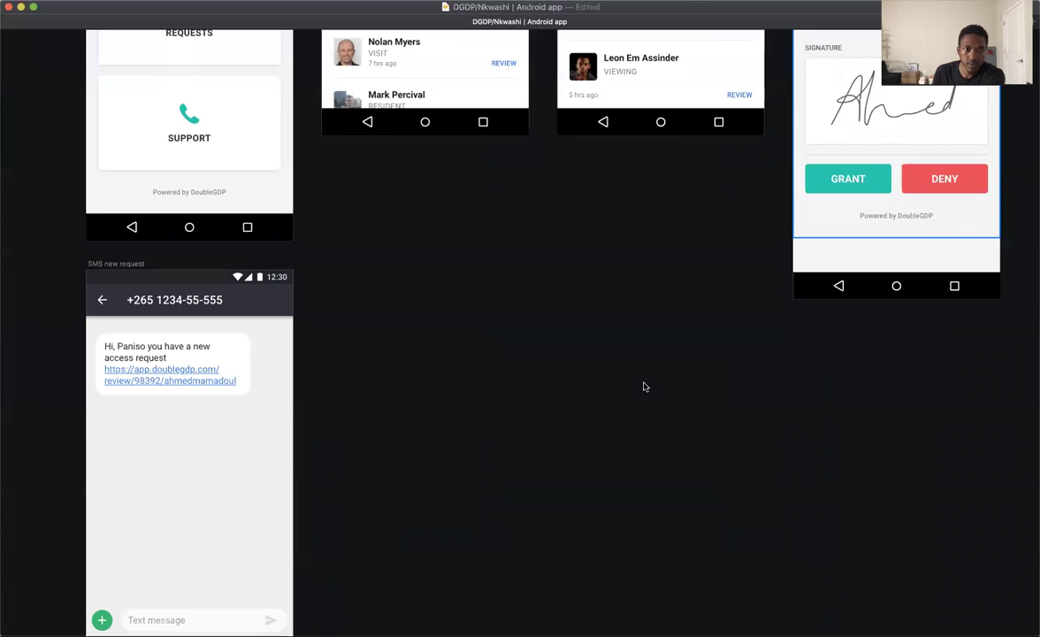
scroll(643, 386, "up", 3)
scroll(643, 385, "down", 4)
scroll(643, 386, "left", 1)
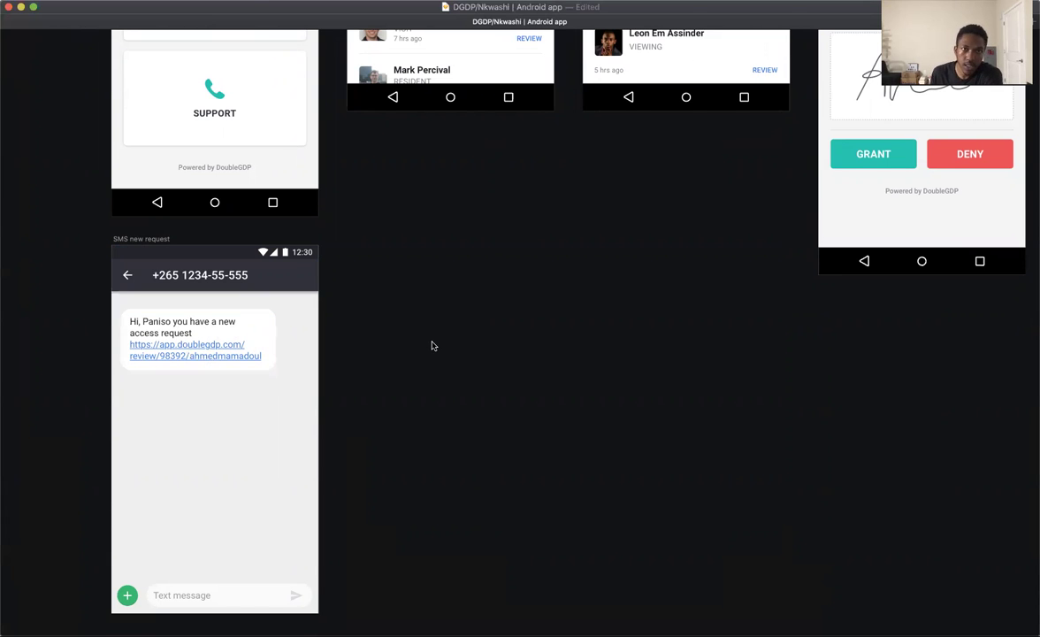
Compare the pending Requests list with the Request–Grant or Deny screen in the admin review flow.
scroll(433, 346, "up", 5)
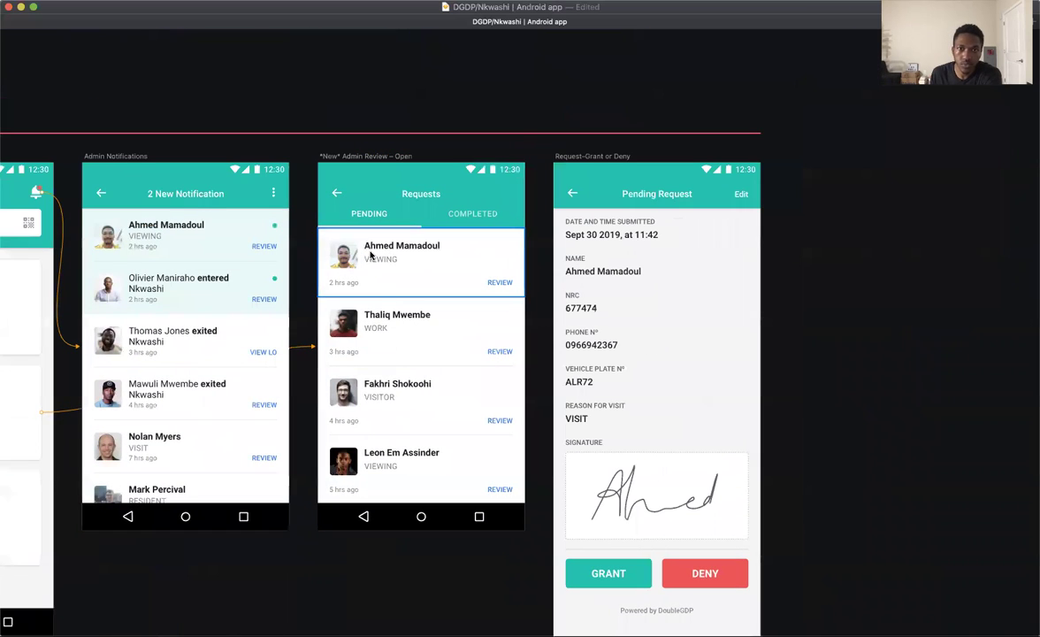
scroll(668, 532, "down", 1)
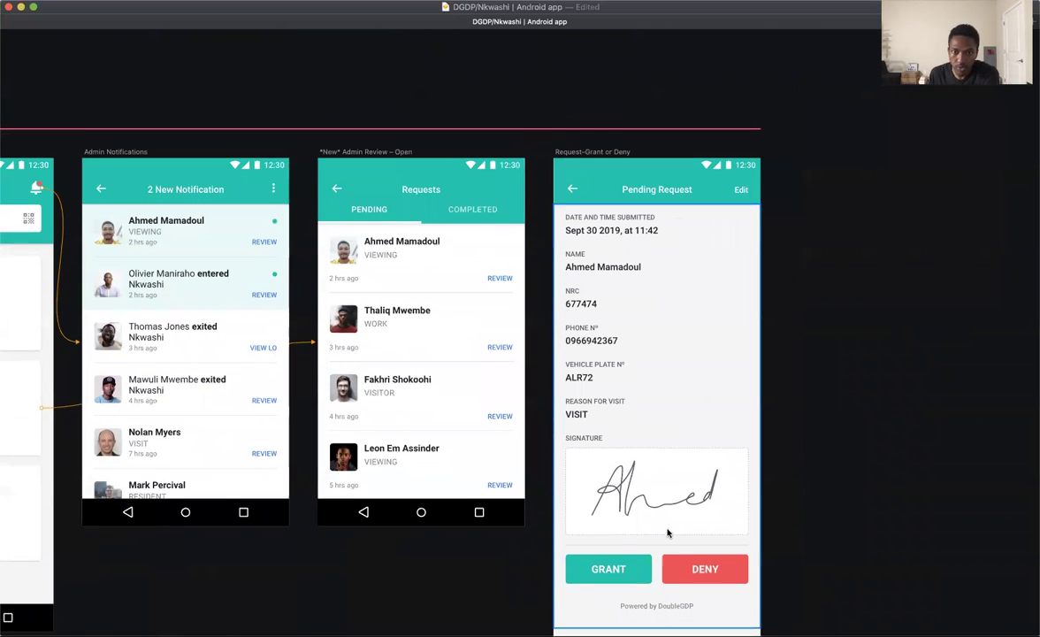
scroll(668, 532, "down", 2)
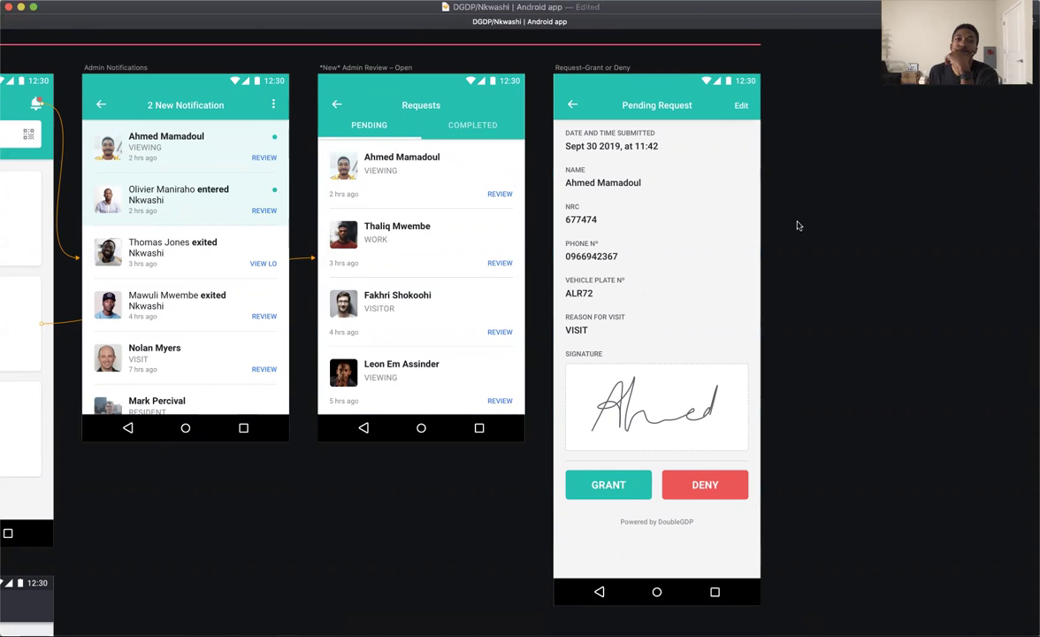
scroll(796, 225, "up", 5)
scroll(796, 225, "down", 5)
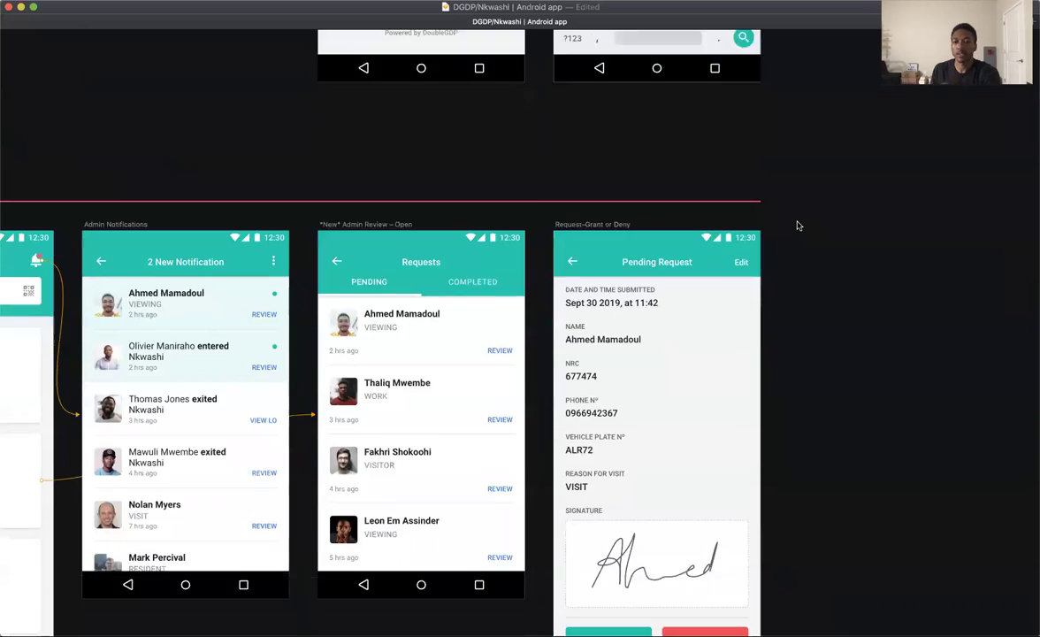
Examine the Admin Notifications screen and how the home screen's notification bell leads to it.
key("super+minus")
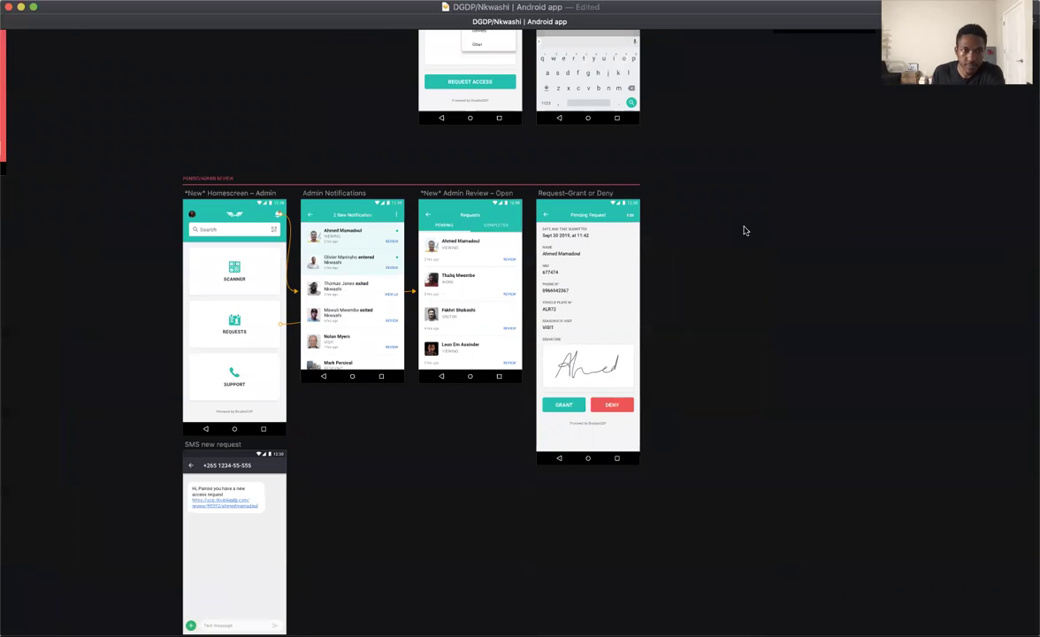
left_click(327, 194)
scroll(328, 194, "up", 5)
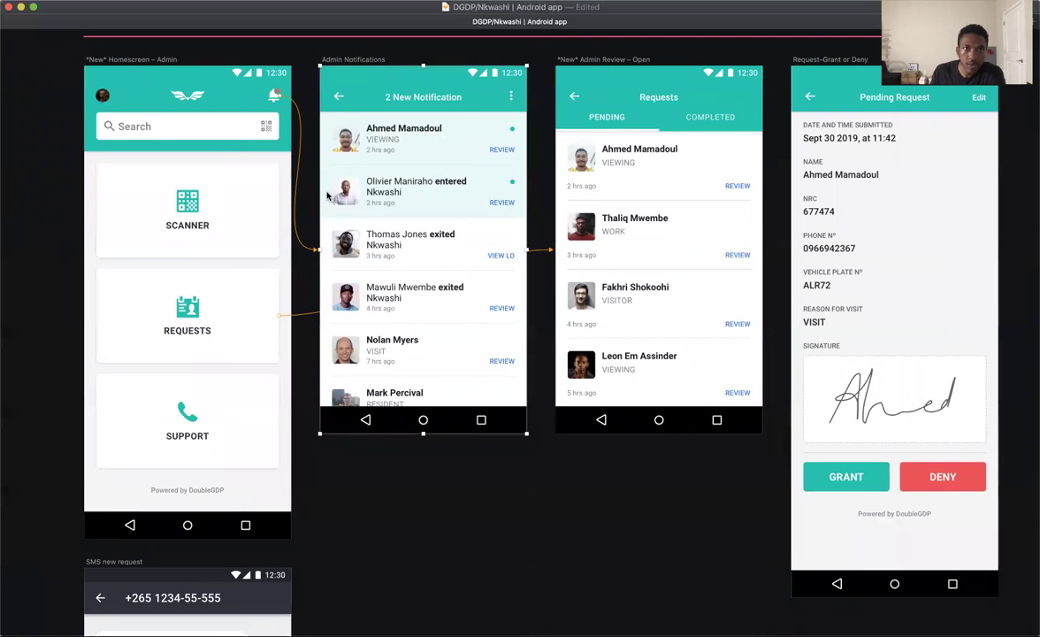
scroll(359, 75, "up", 2)
left_click(50, 118)
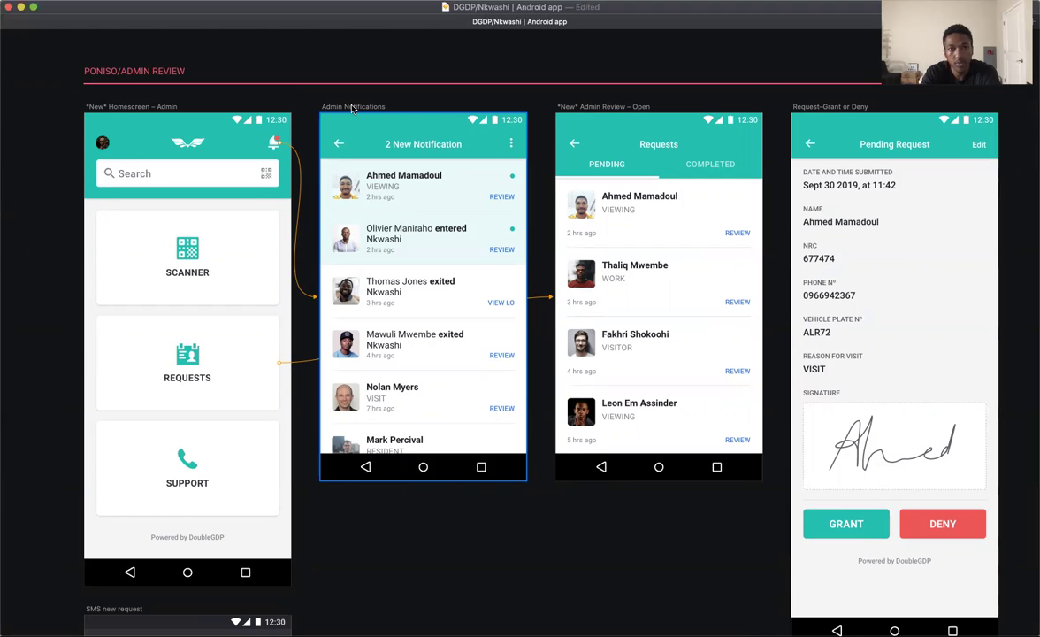
left_click(421, 148)
left_click(274, 147)
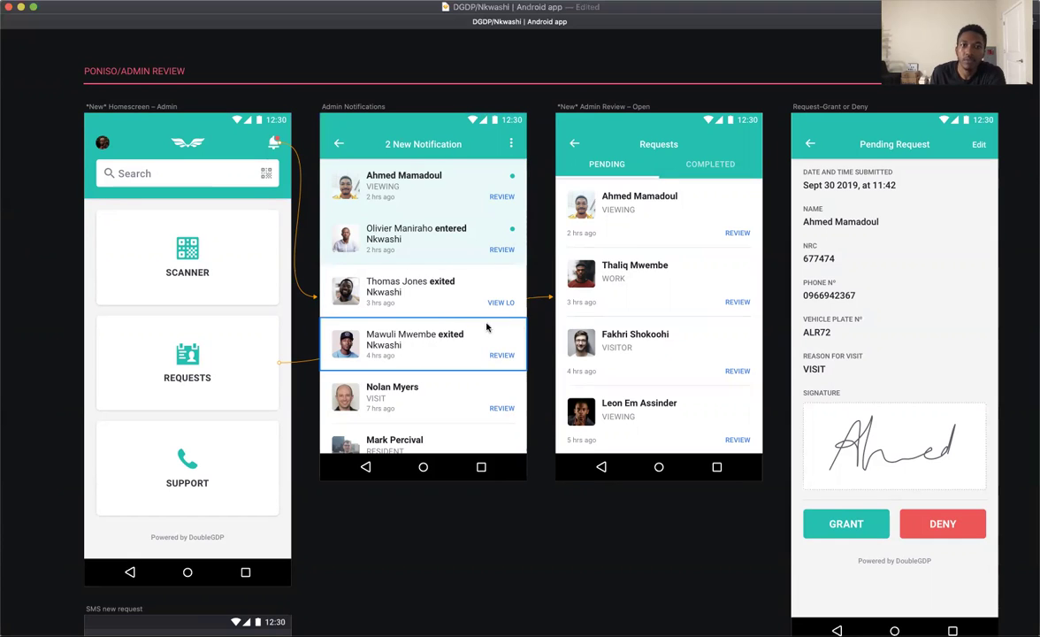
scroll(438, 345, "down", 1)
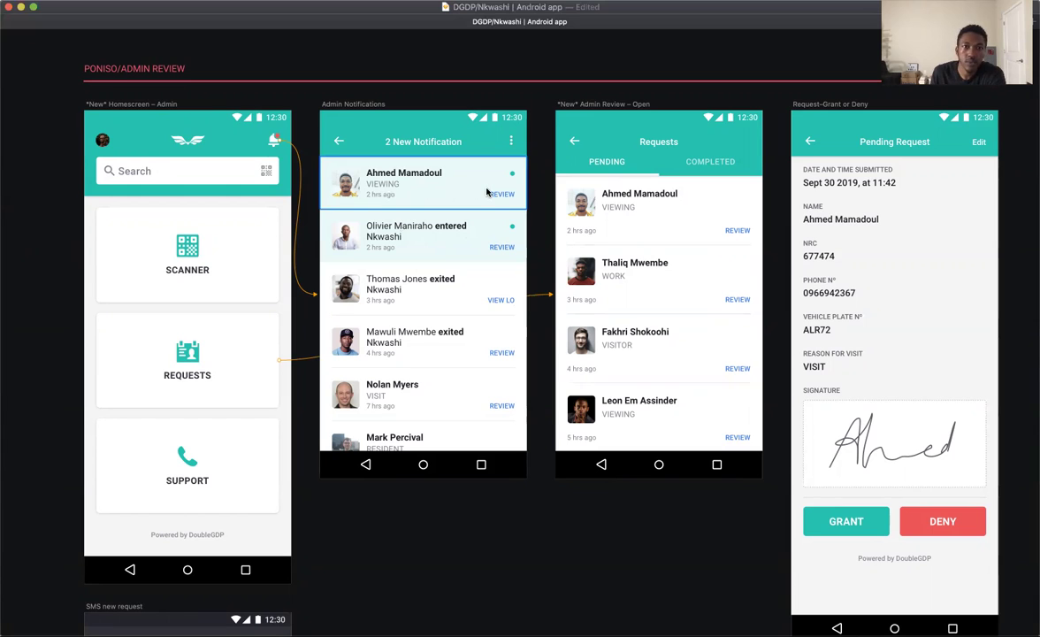
Set the Review override of the second notification row on the Admin Notifications artboard to "View Logs".
left_click(478, 253)
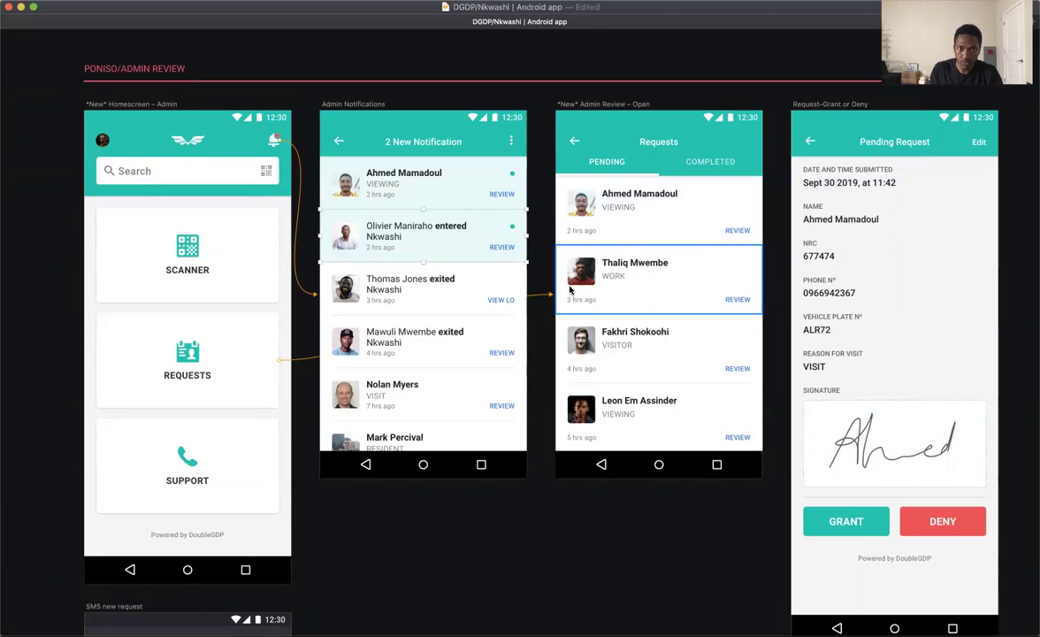
key("super+period")
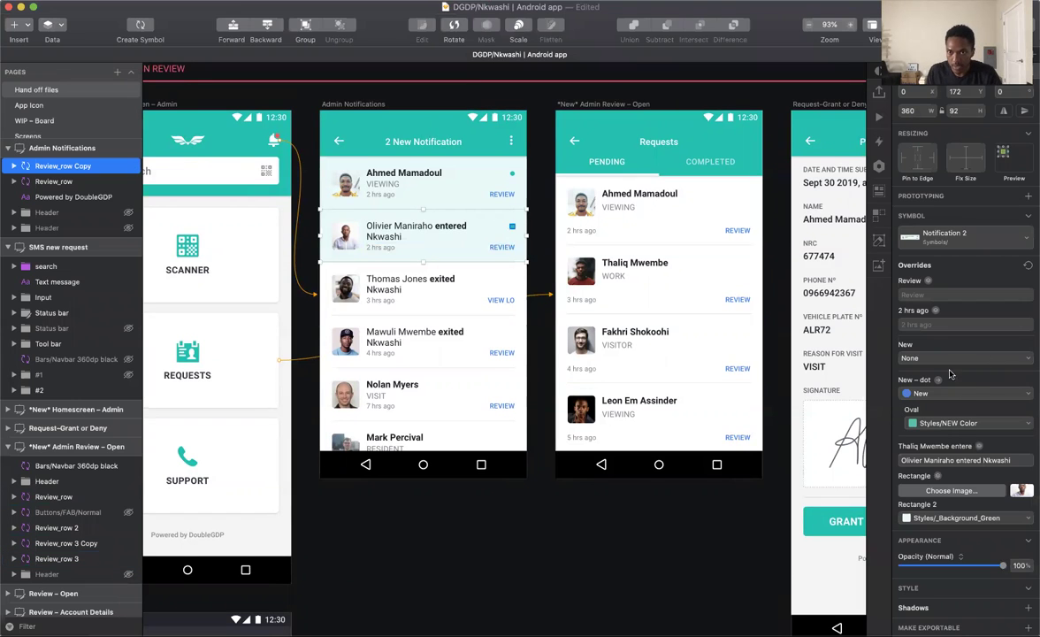
left_click(923, 295)
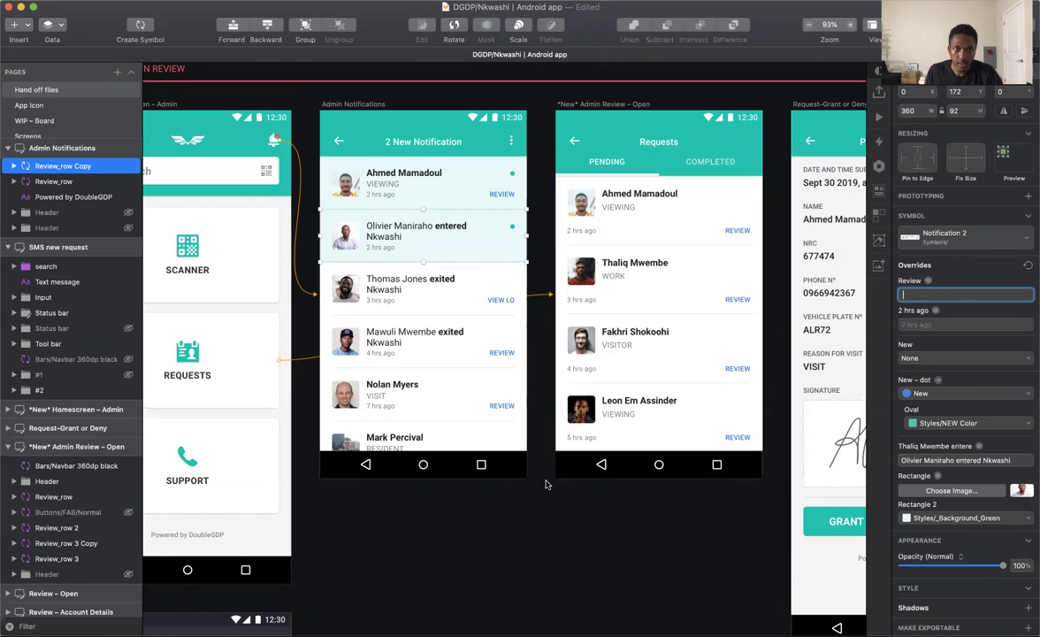
key("Escape")
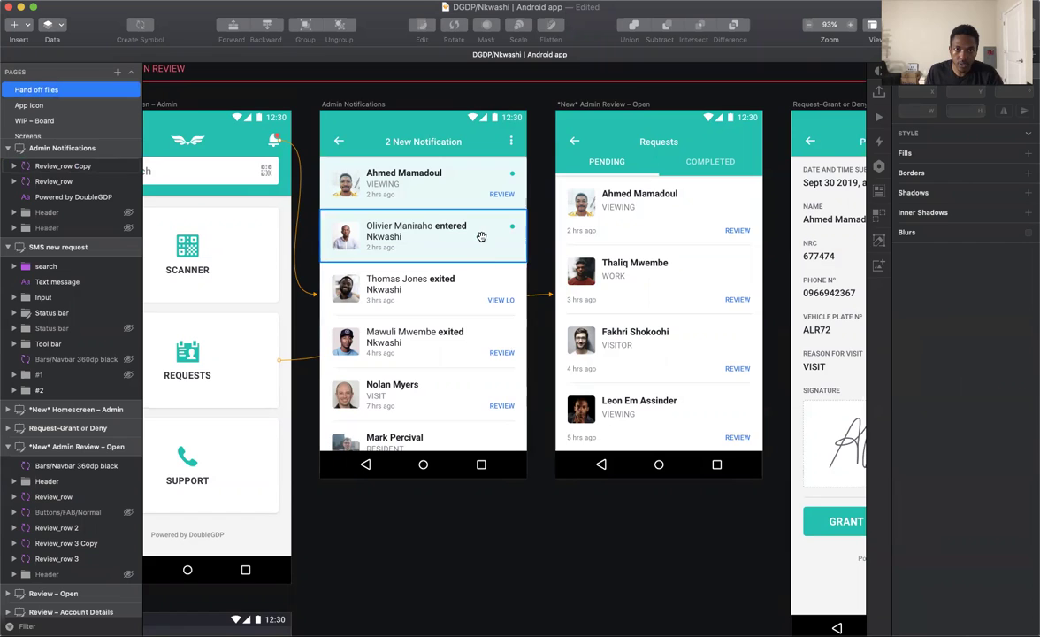
left_click(493, 241)
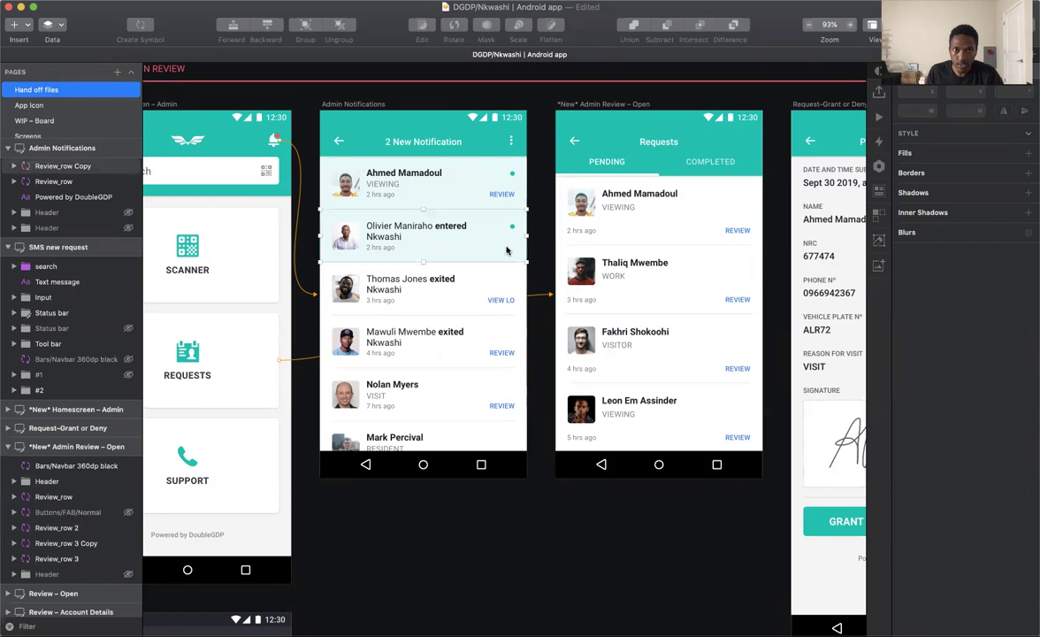
left_click(923, 292)
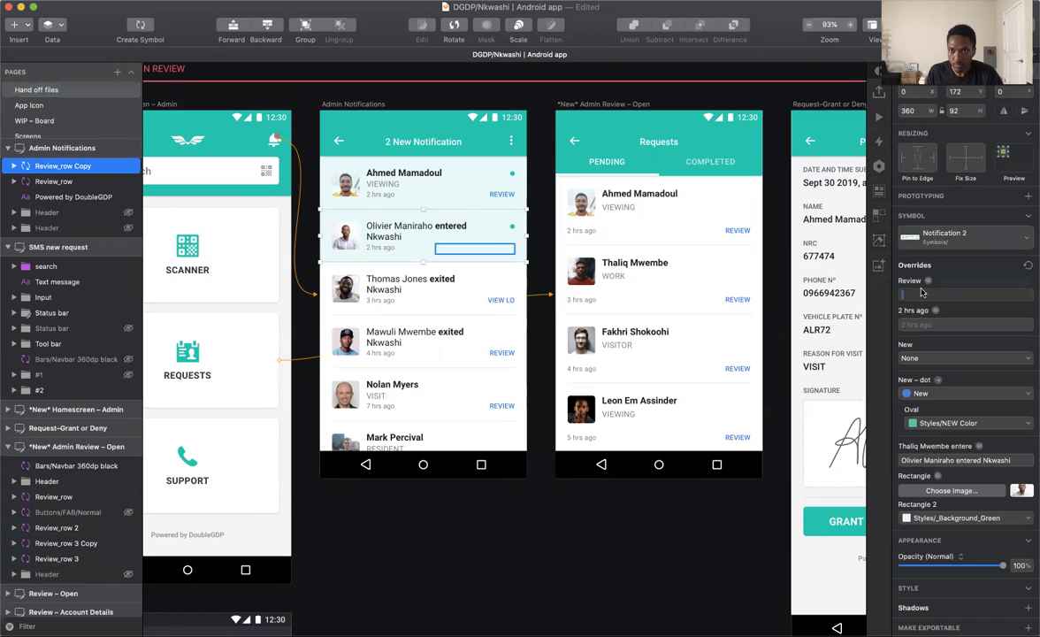
key("BackSpace")
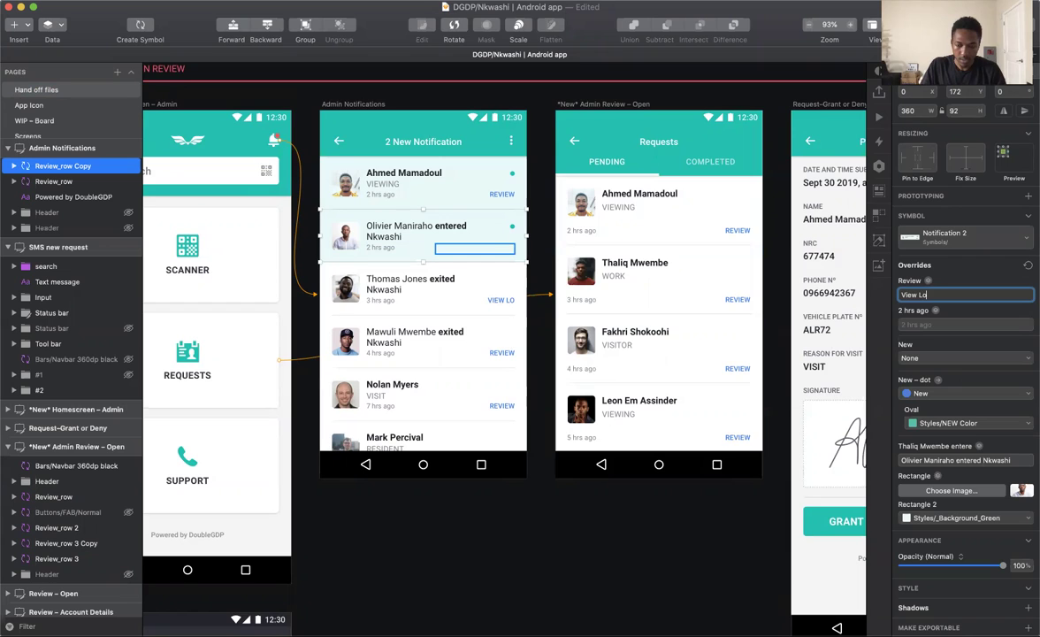
key("Return")
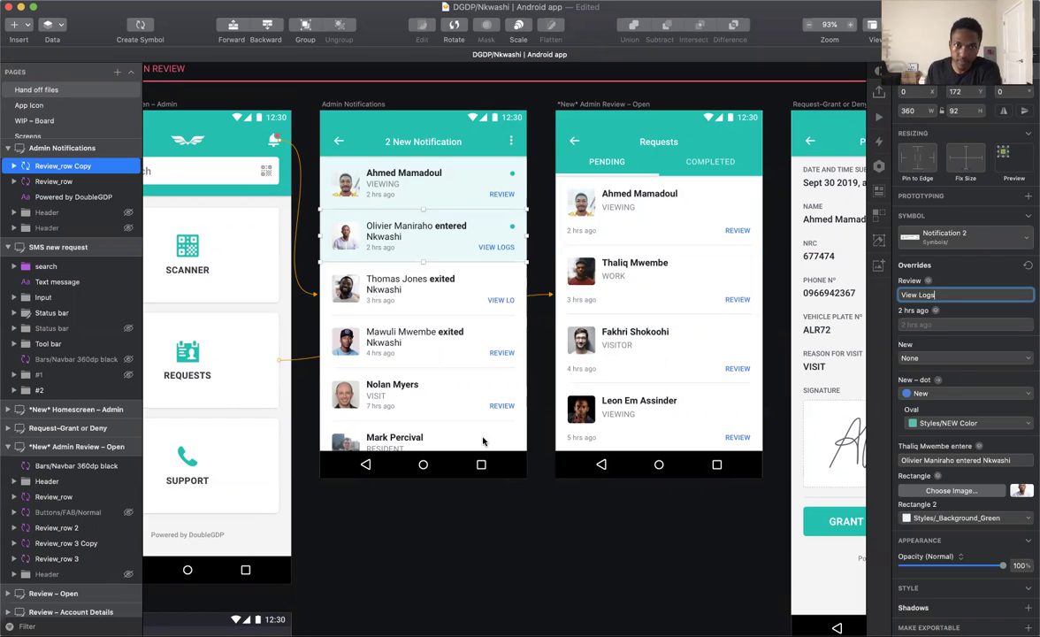
Set the Review override of the third notification row on the Admin Notifications artboard to "view logs".
key("super+d")
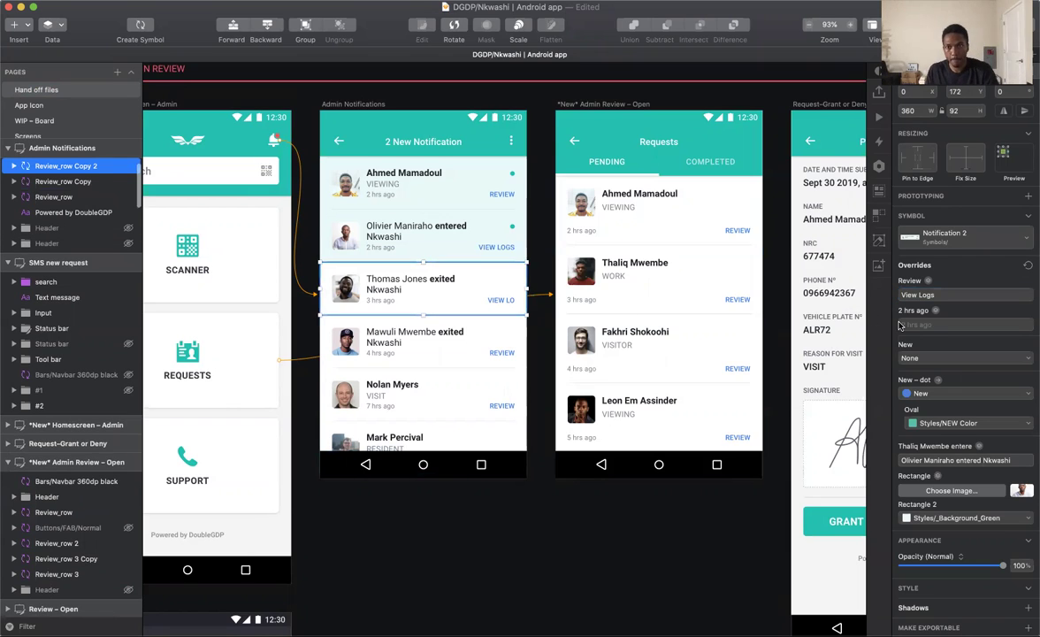
left_click(940, 296)
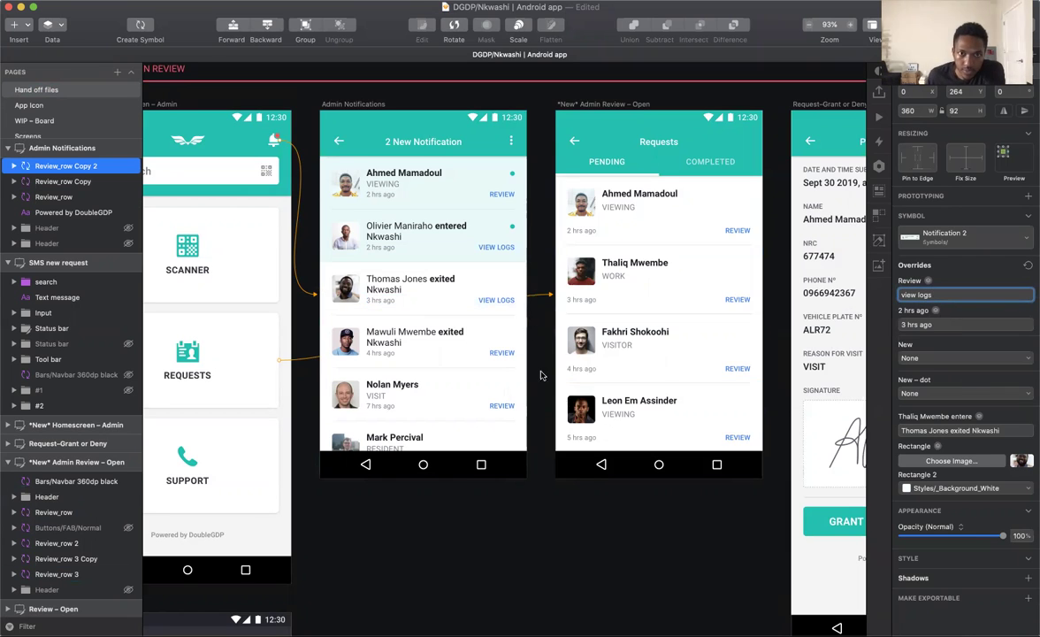
left_click(540, 202)
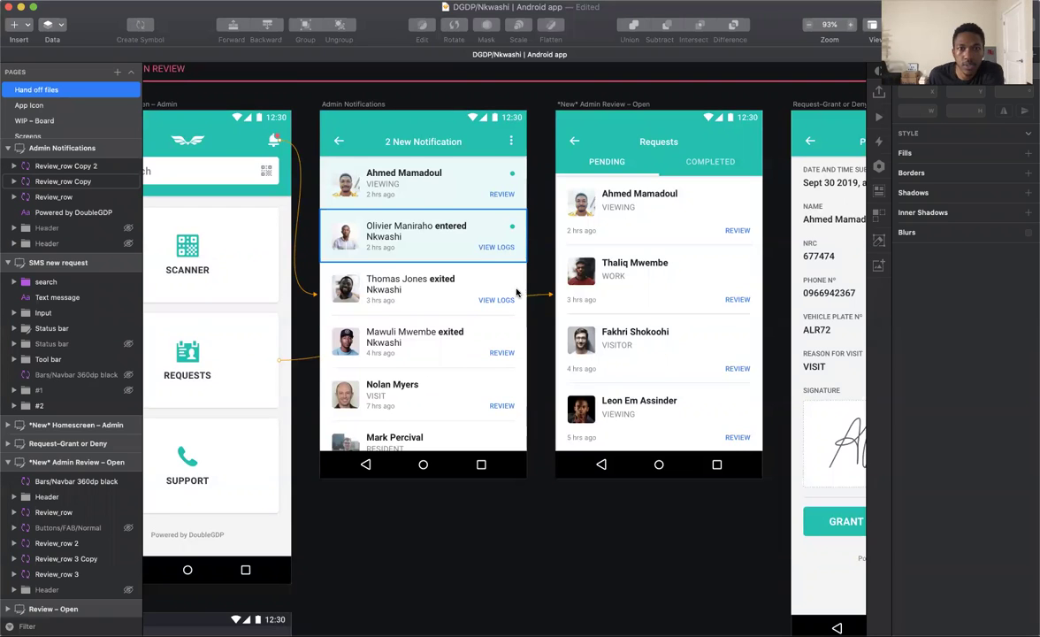
left_click(424, 345)
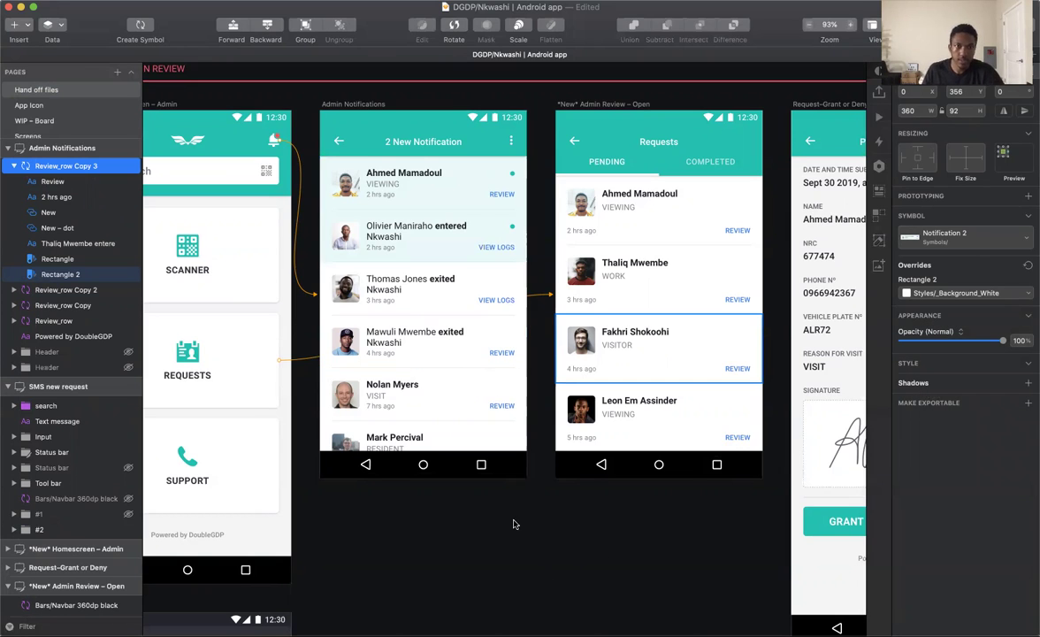
left_click(506, 508)
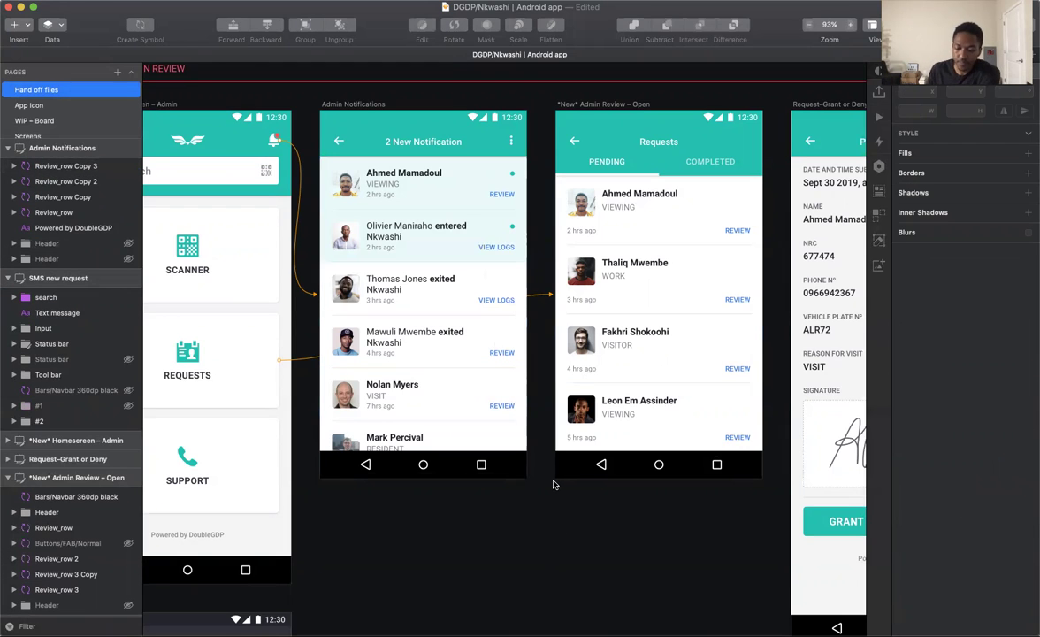
Examine the guard's Completion/Error States flow, comparing the Success screen with the Fail, redirect screen.
scroll(553, 484, "down", 5)
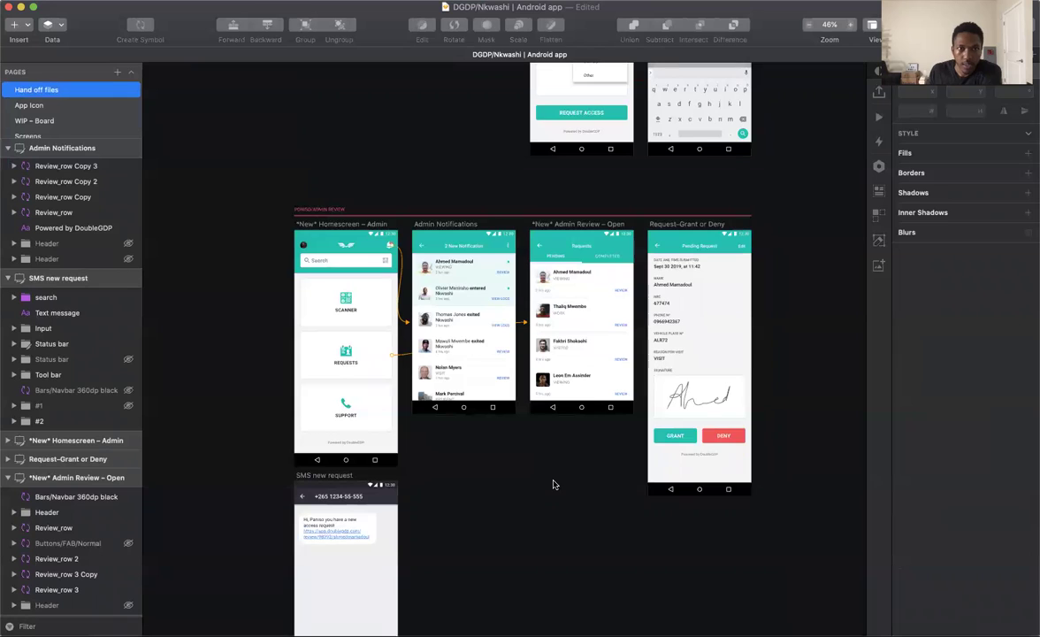
scroll(527, 433, "up", 2)
scroll(527, 433, "up", 5)
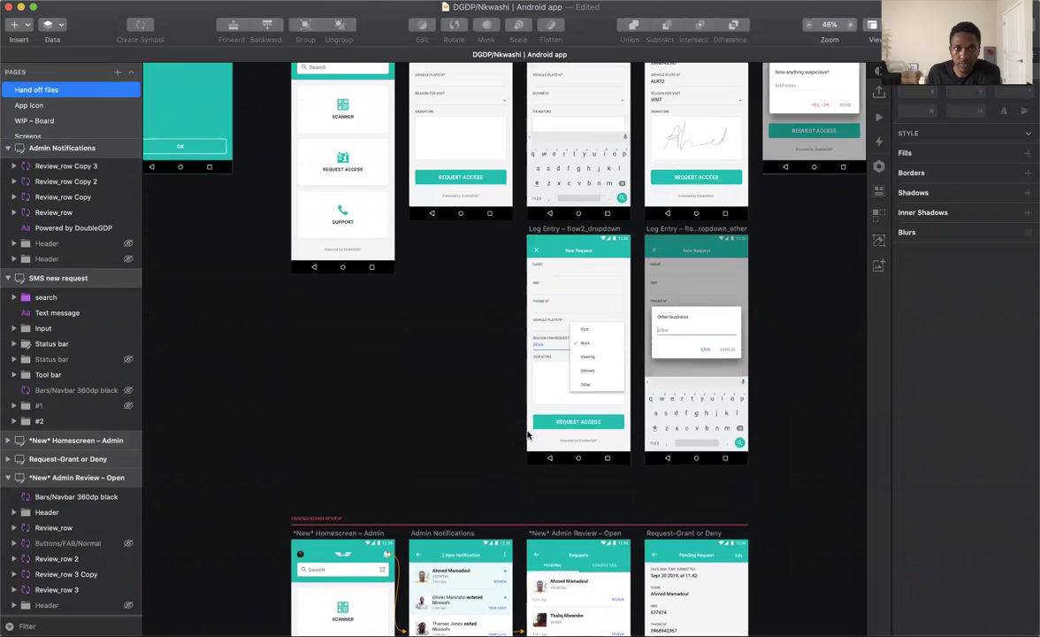
scroll(527, 433, "left", 8)
scroll(528, 434, "down", 5)
scroll(527, 434, "left", 5)
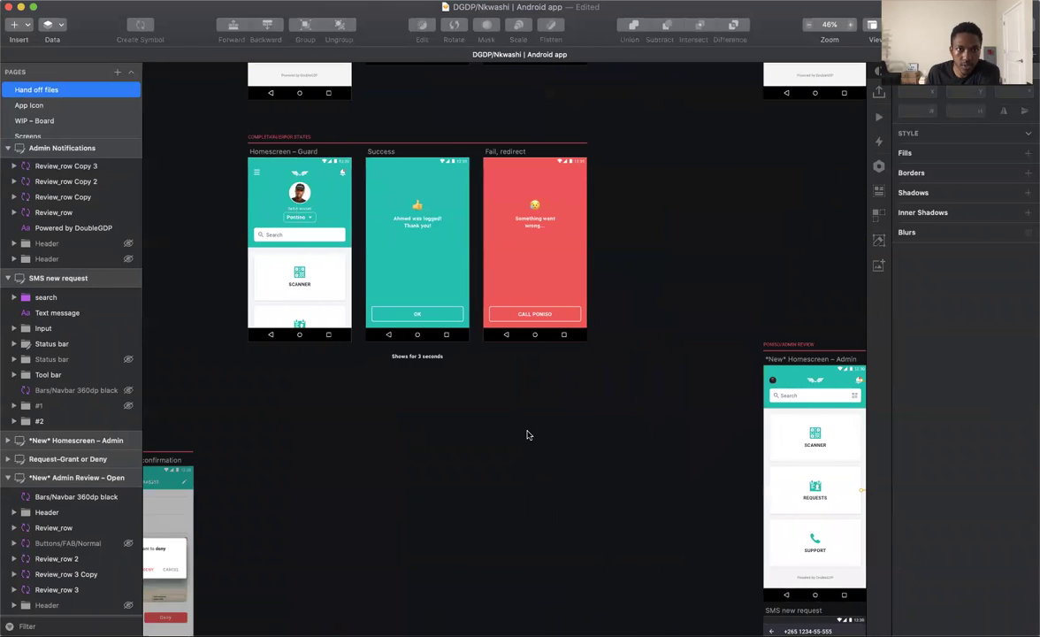
scroll(527, 434, "up", 3)
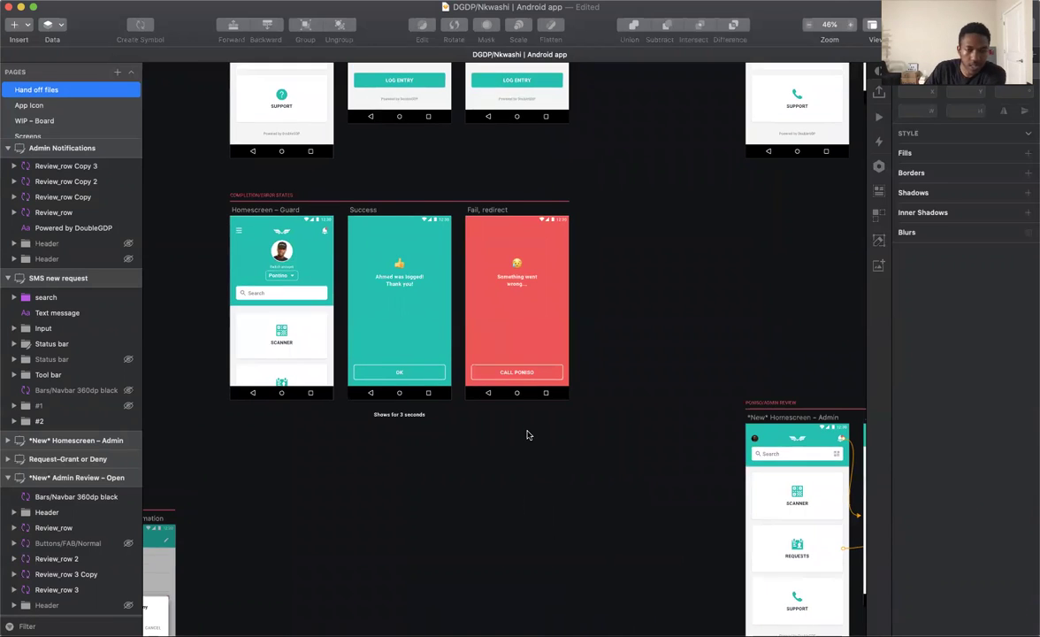
scroll(528, 433, "up", 3)
scroll(528, 434, "left", 3)
scroll(528, 434, "up", 2)
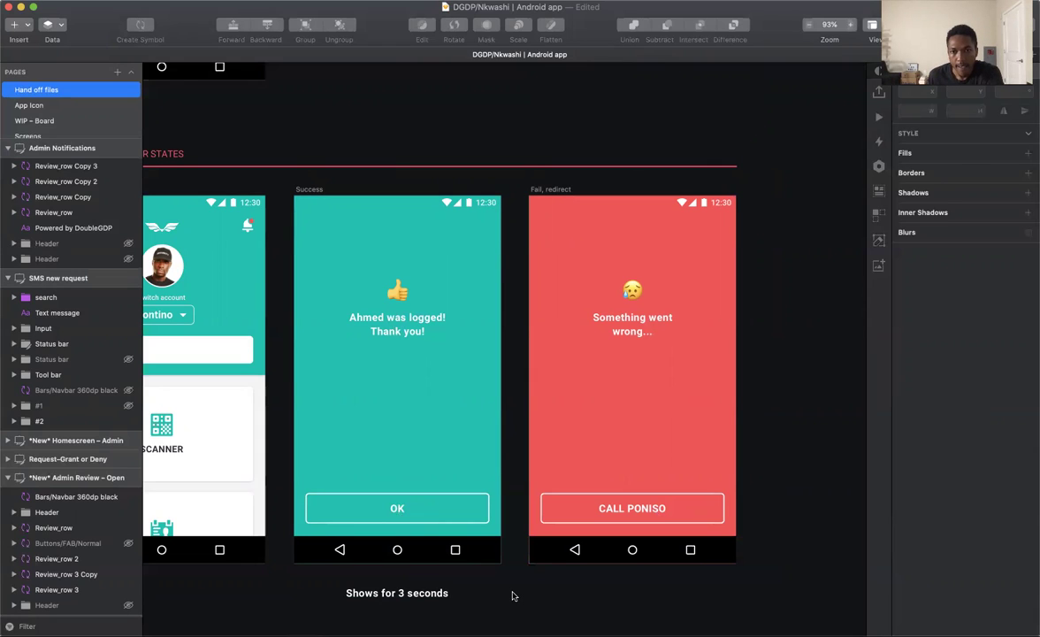
key("super+minus")
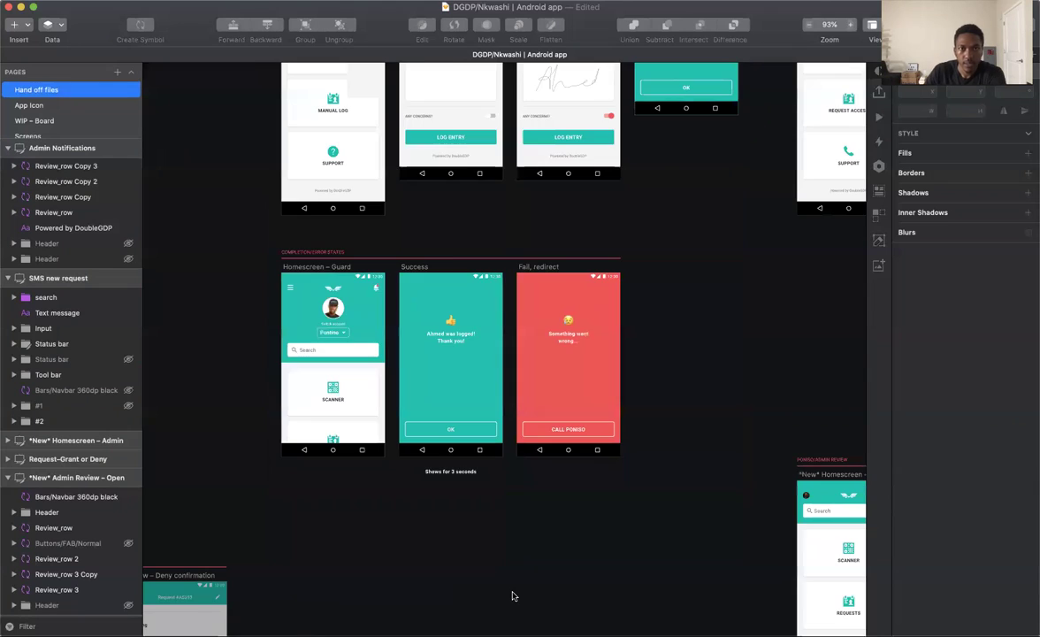
key("super+minus")
key("super+0")
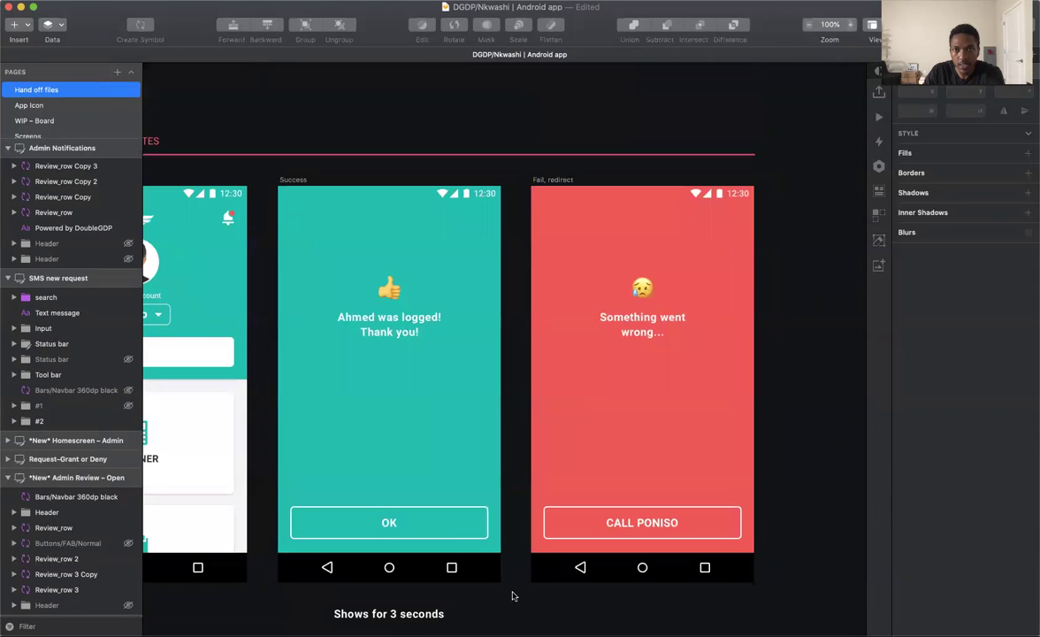
key("super+minus")
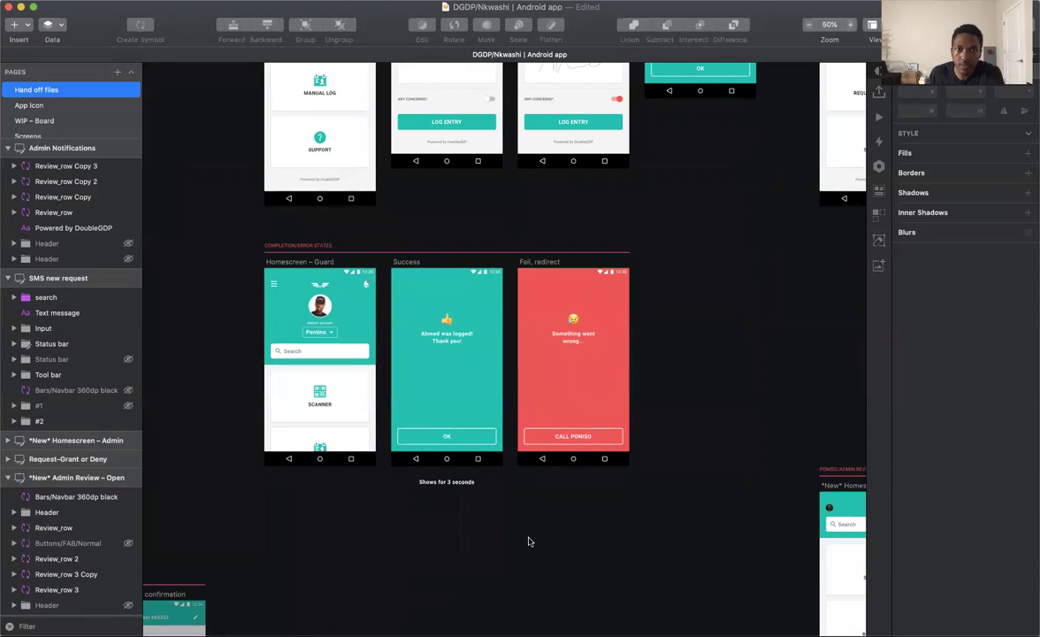